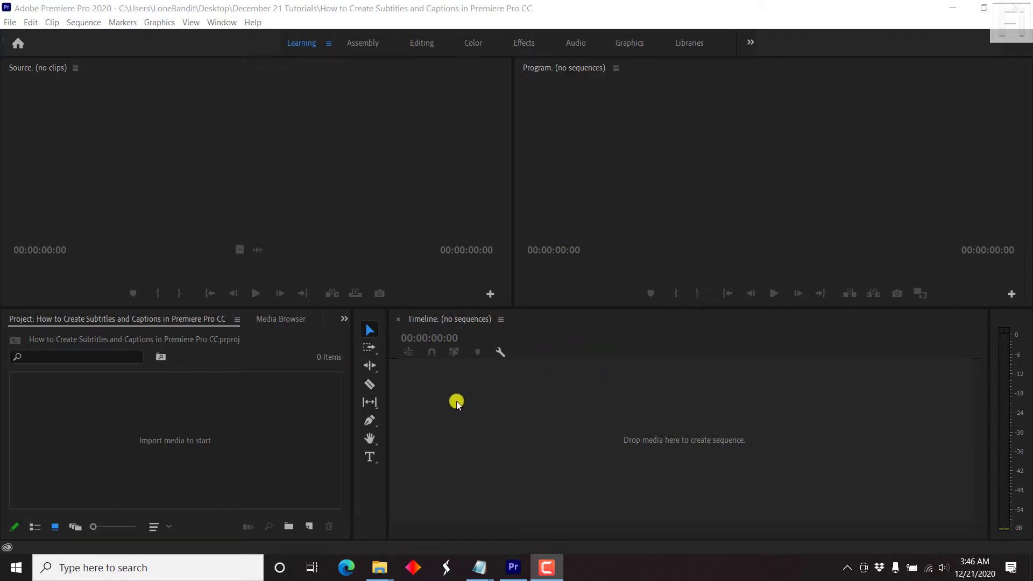
Drag the YouTube subtitles MP4 from File Explorer into Premiere's Project panel.
mouse_move(379, 569)
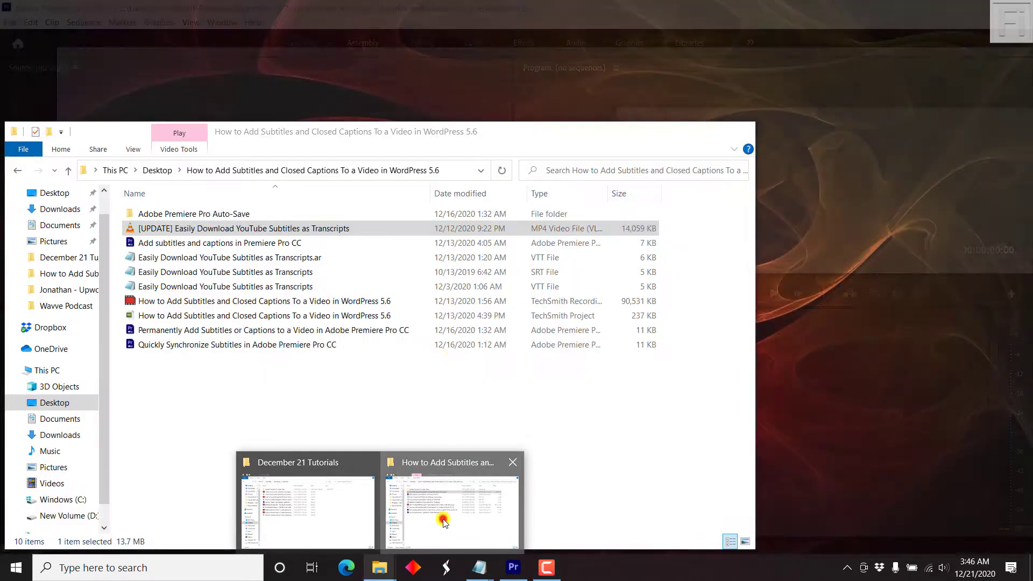
left_click(443, 519)
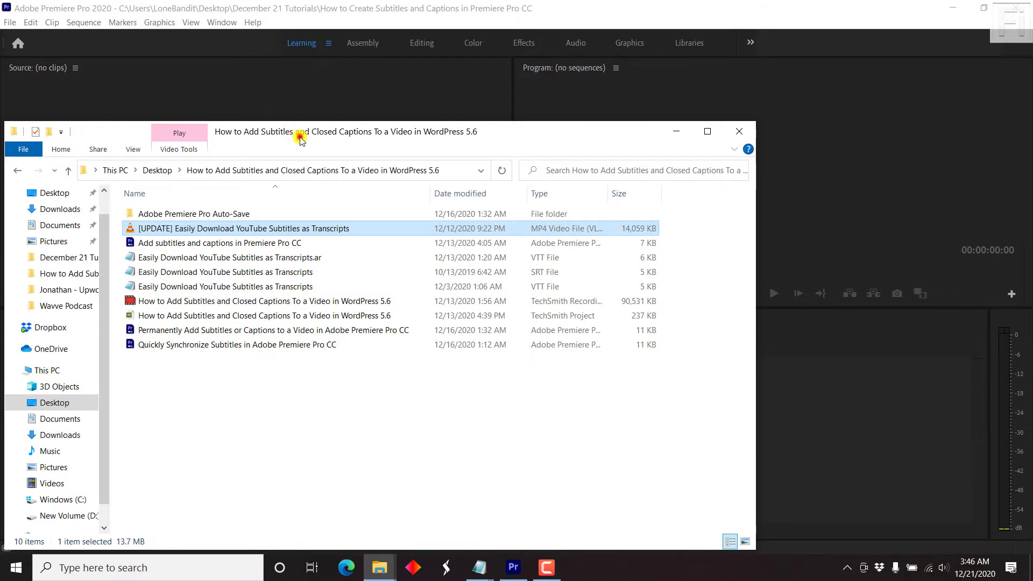
left_click_drag(297, 132, 601, 209)
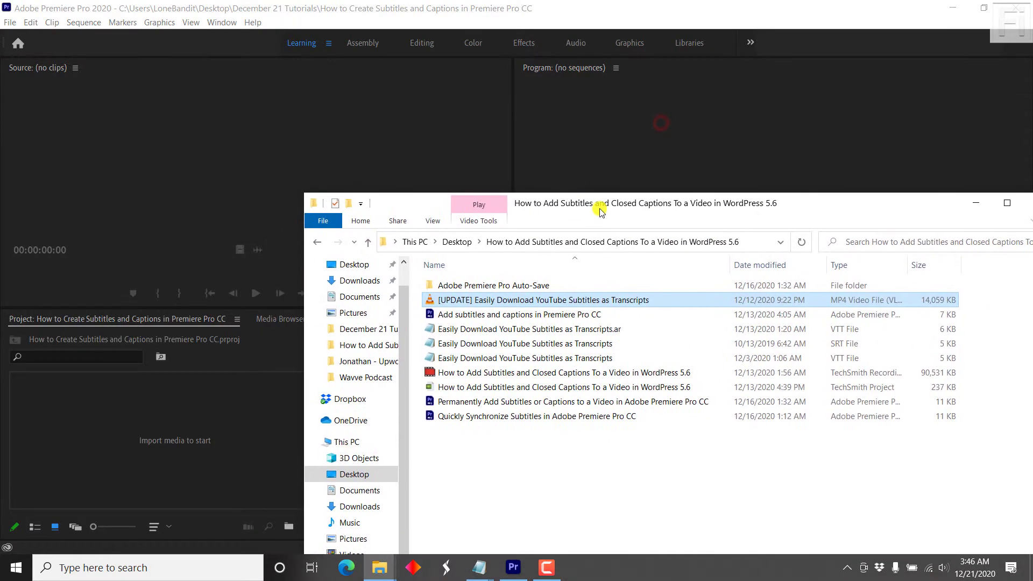
left_click_drag(462, 306, 138, 446)
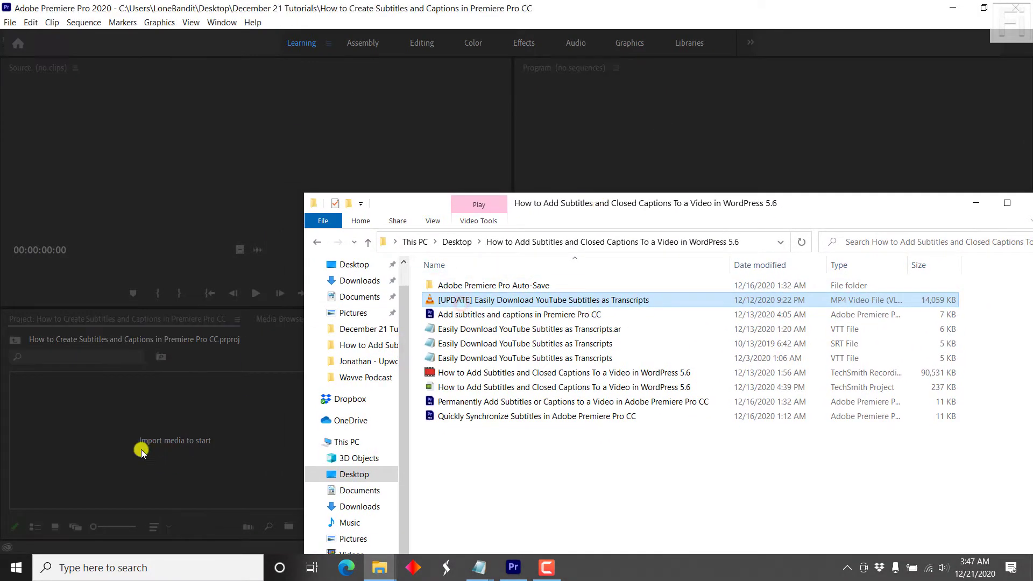
Build a sequence from the YouTube subtitles clip and enlarge the Audio 1 track.
left_click(310, 5)
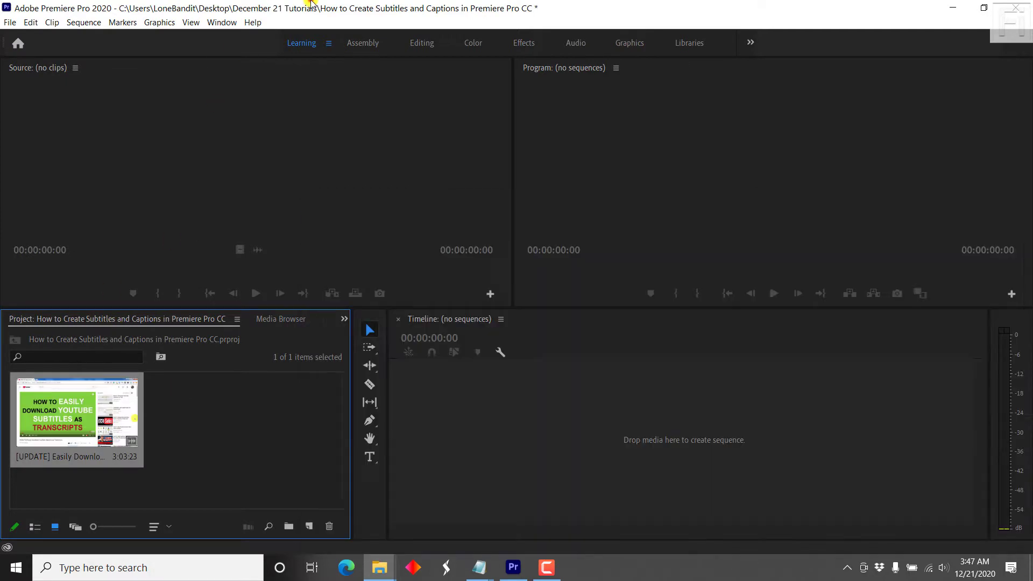
left_click_drag(99, 428, 496, 409)
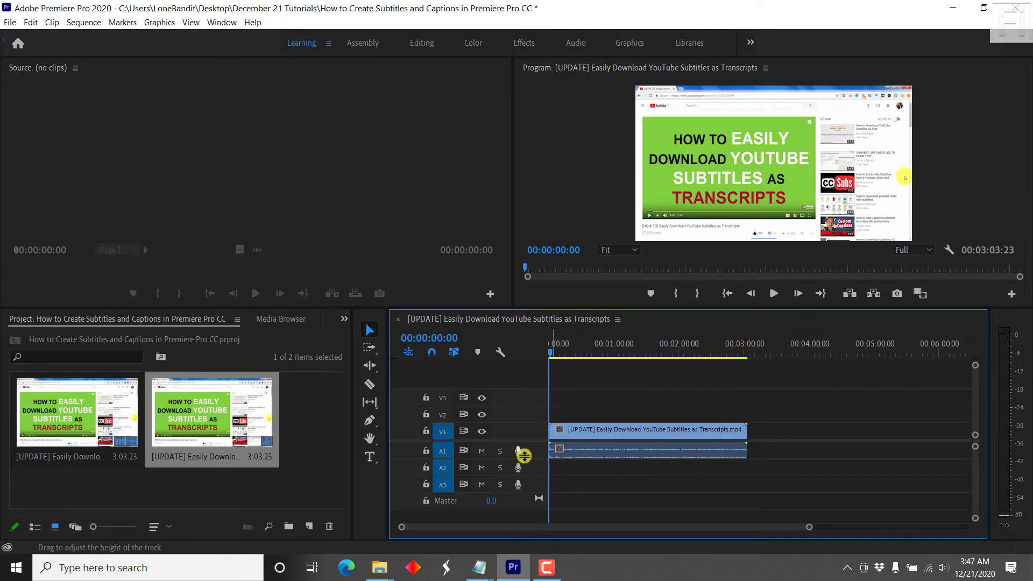
left_click_drag(524, 458, 531, 494)
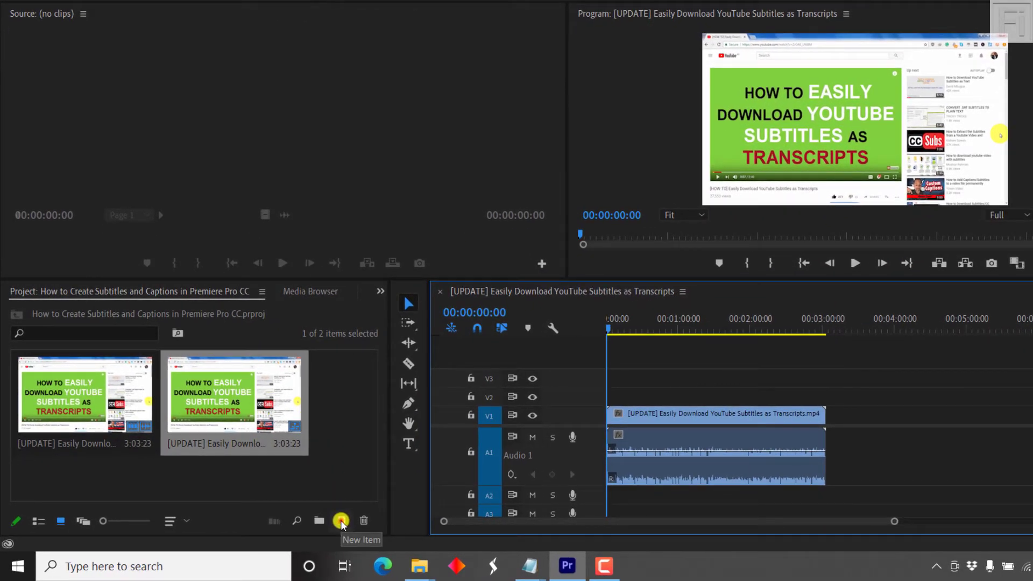
Start a new Captions item from New Item and expand the caption Standard list.
left_click(341, 521)
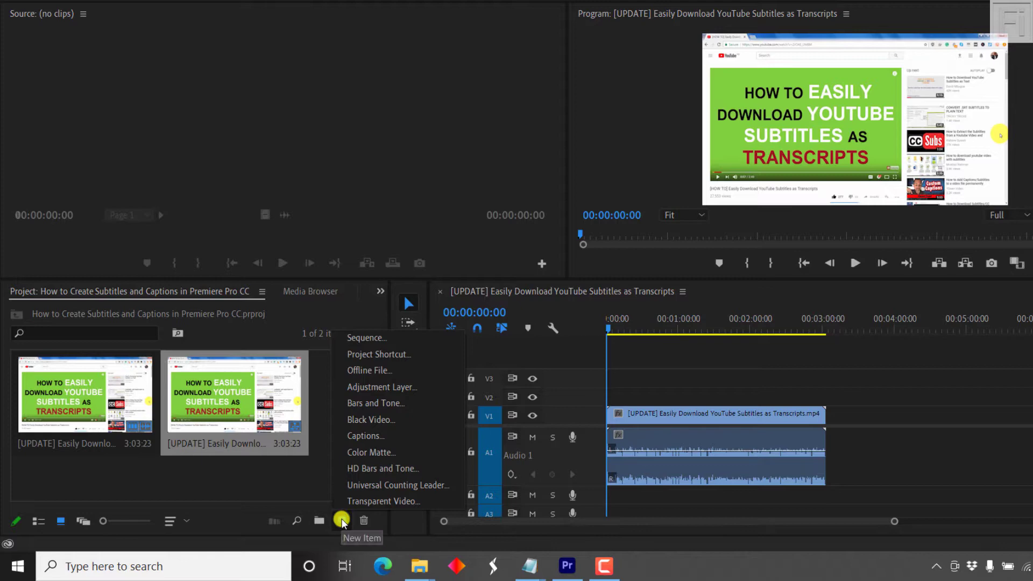
left_click(368, 439)
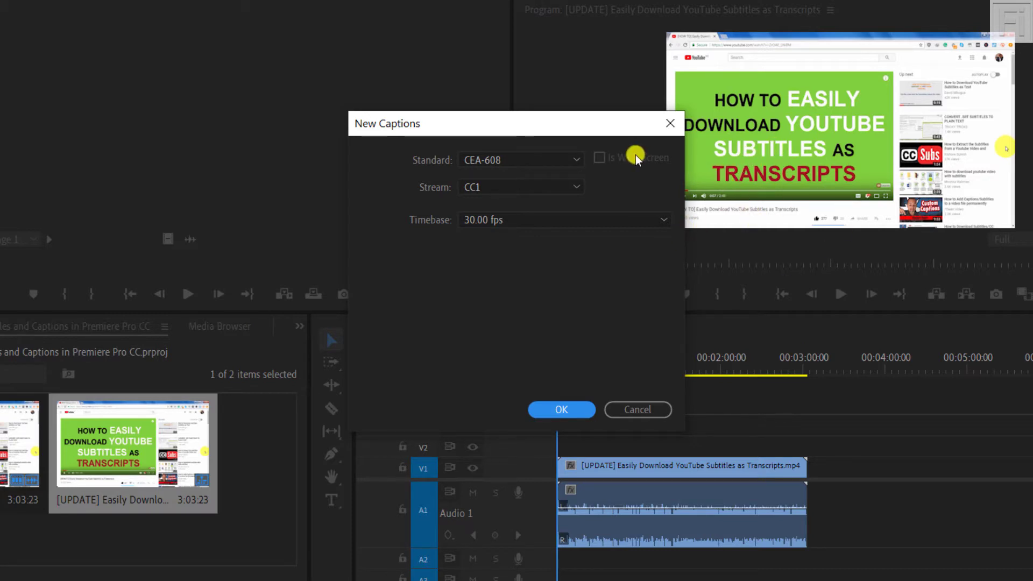
left_click(576, 159)
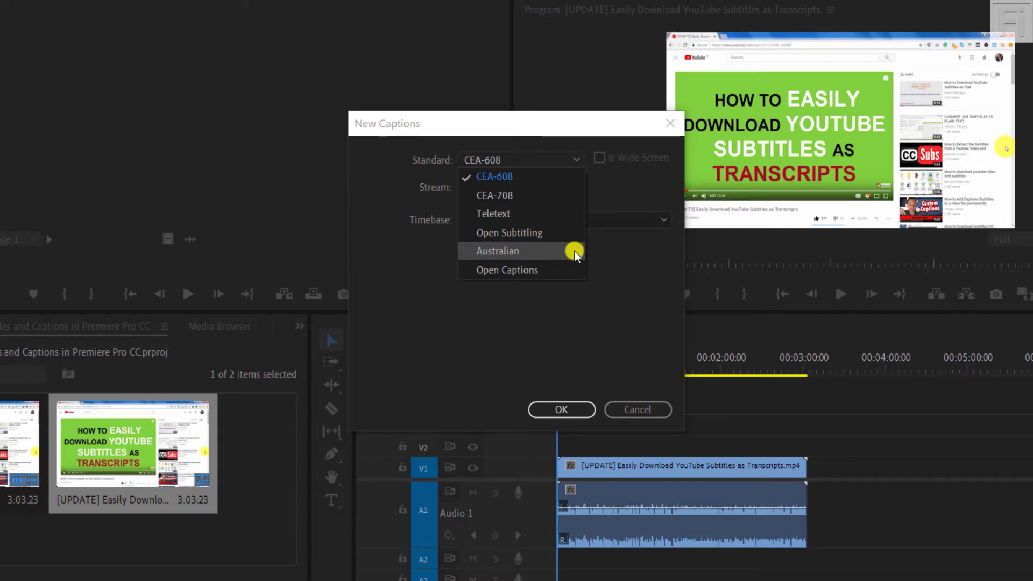
Create an Open Captions item at 30.00 fps with Square Pixels (1.0).
left_click(537, 273)
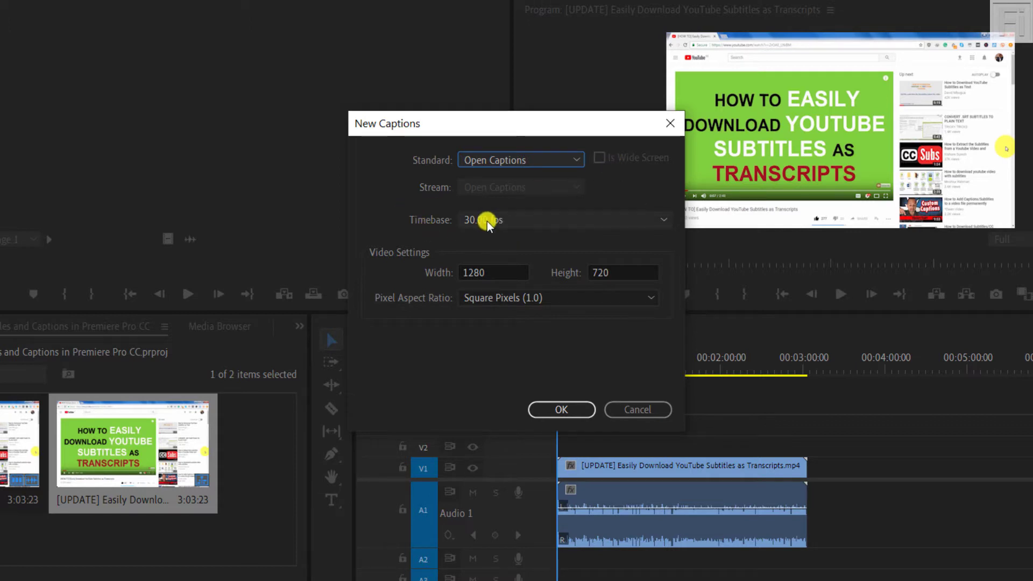
left_click(541, 218)
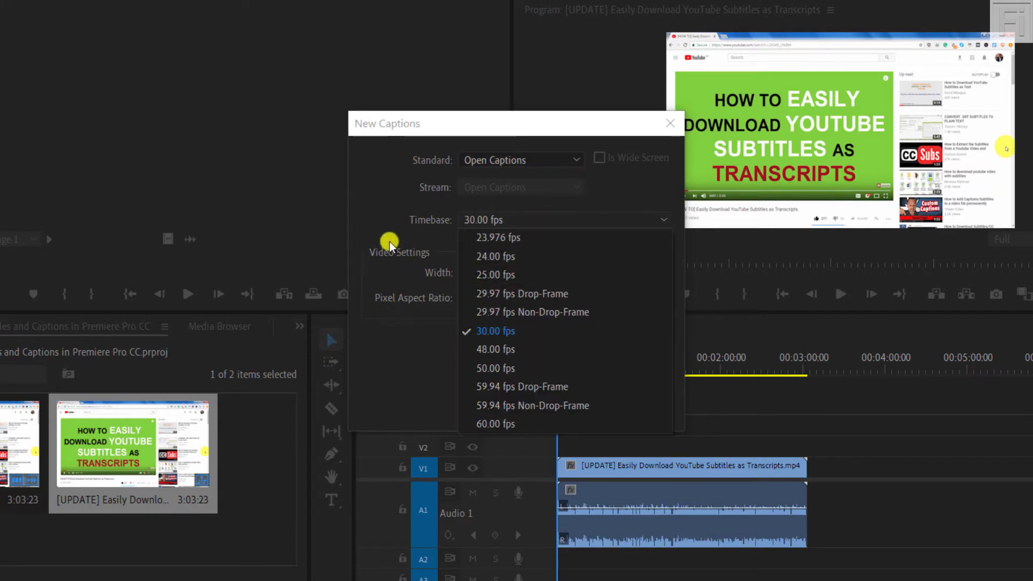
left_click(378, 225)
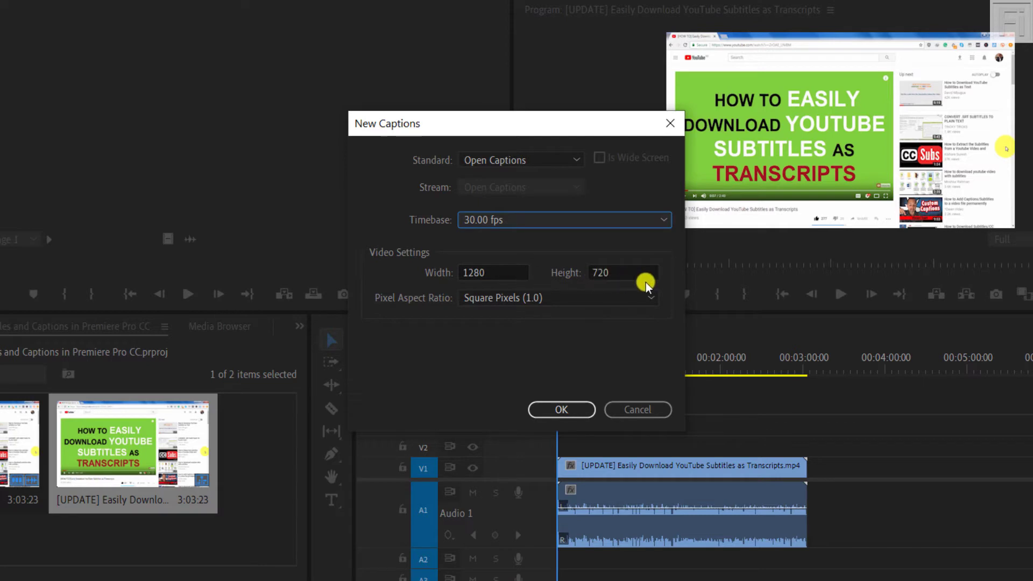
left_click(542, 297)
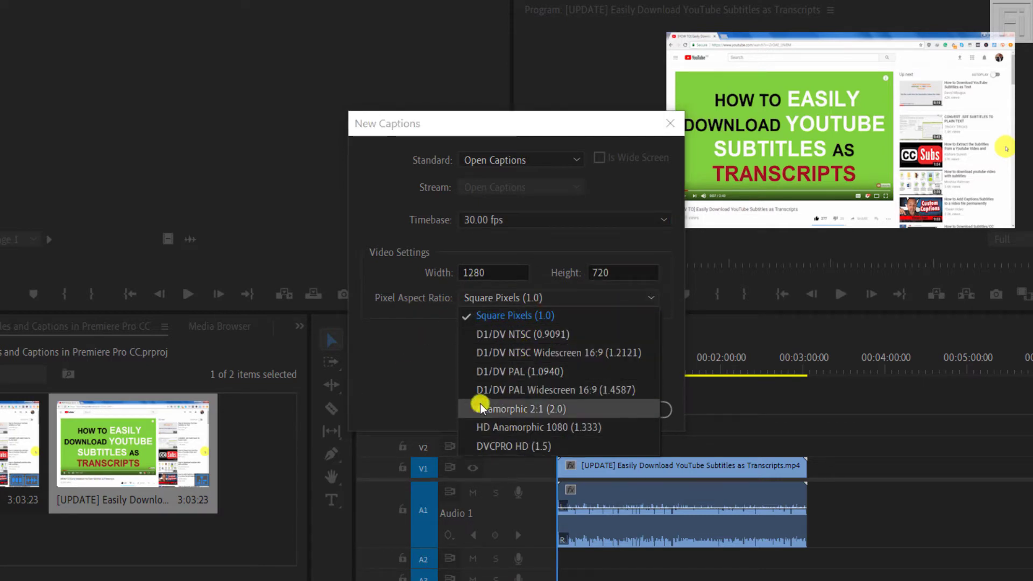
left_click(409, 384)
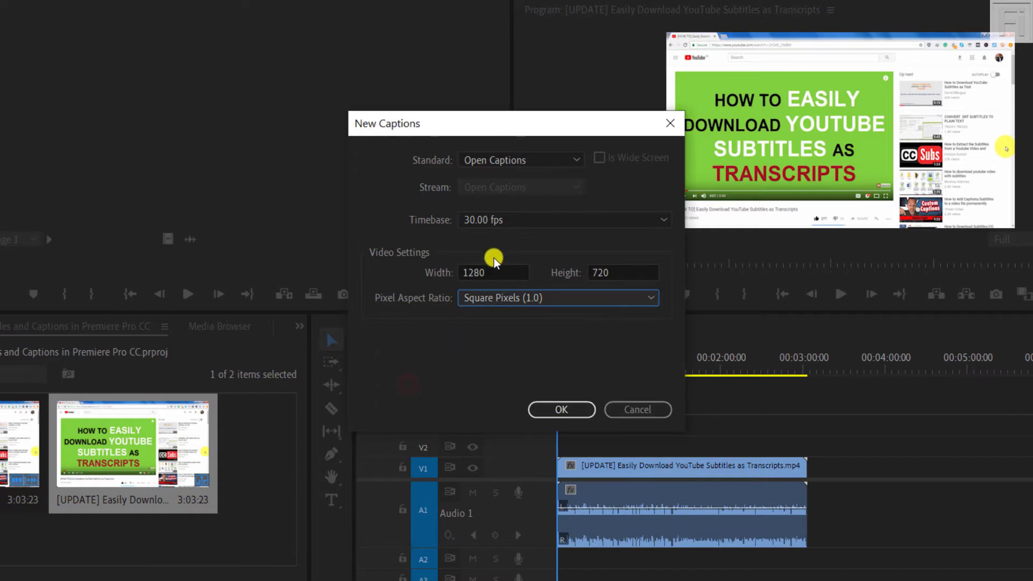
left_click(549, 413)
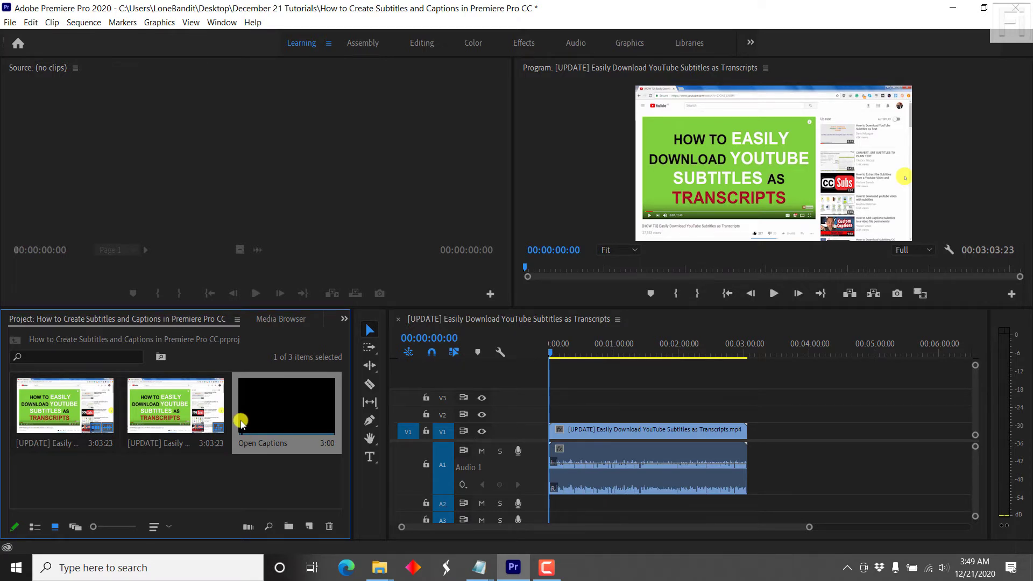
Place the Open Captions clip on Video 2 and enlarge the program preview and V2 track.
left_click_drag(241, 422, 550, 417)
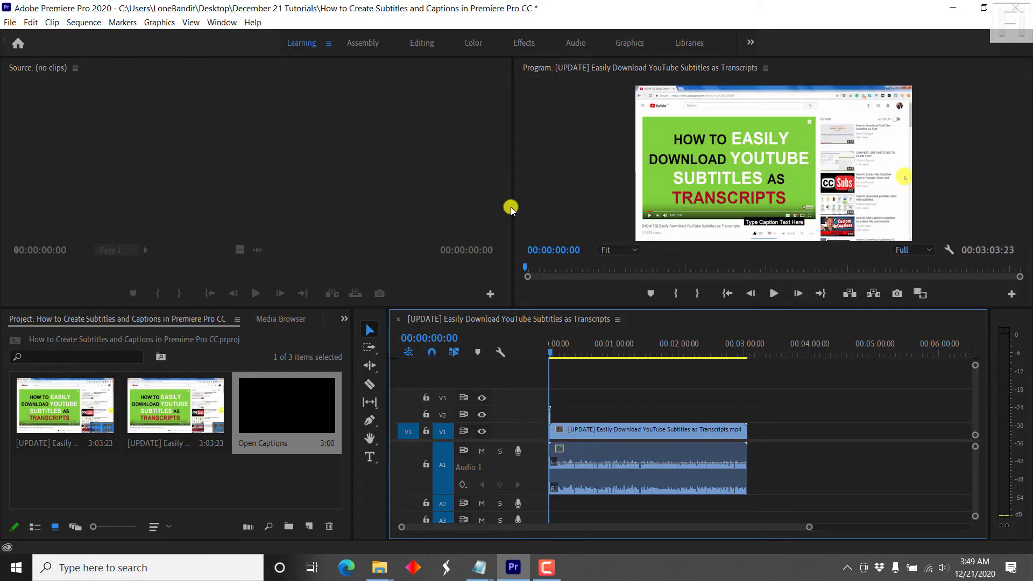
left_click_drag(511, 207, 388, 222)
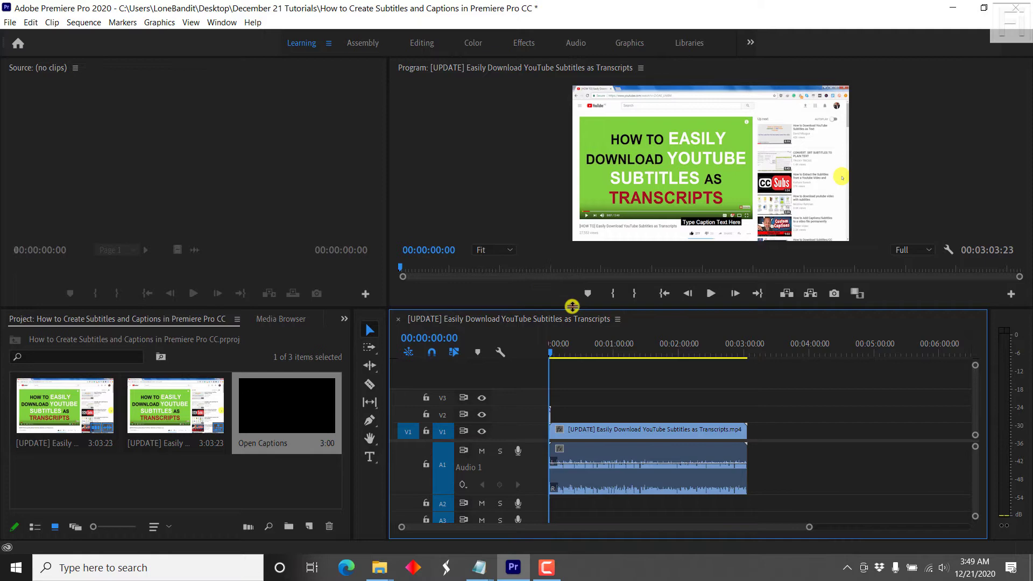
left_click_drag(572, 306, 641, 366)
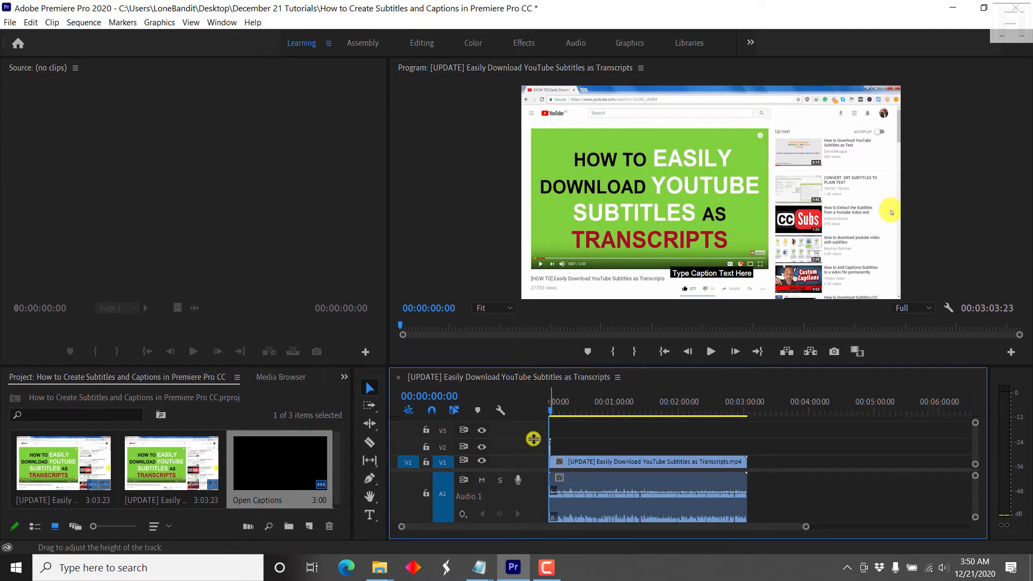
left_click_drag(533, 439, 533, 412)
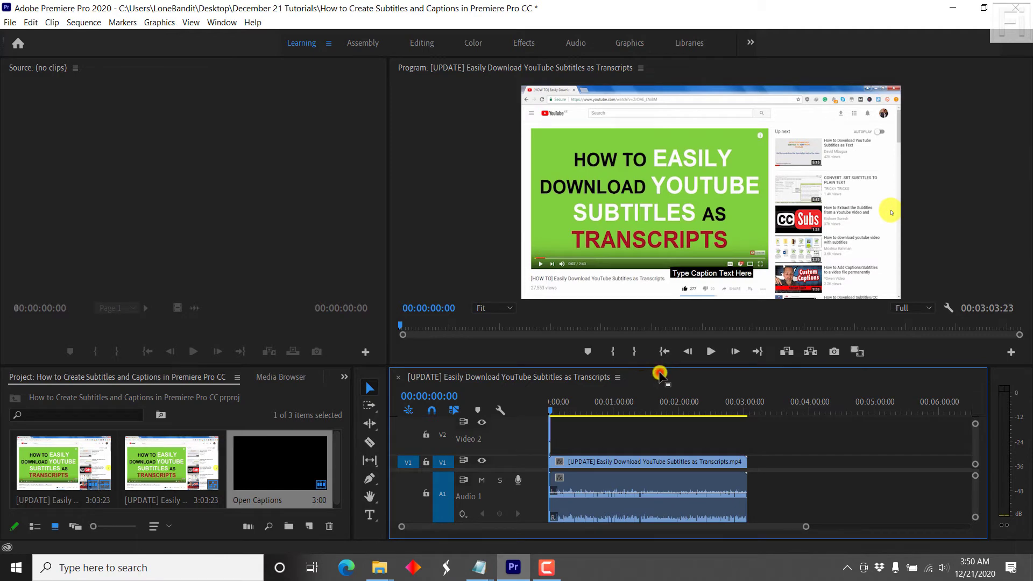
Stretch the caption clip to the video's end at 00:03:03:23.
key("equal")
key("equal")
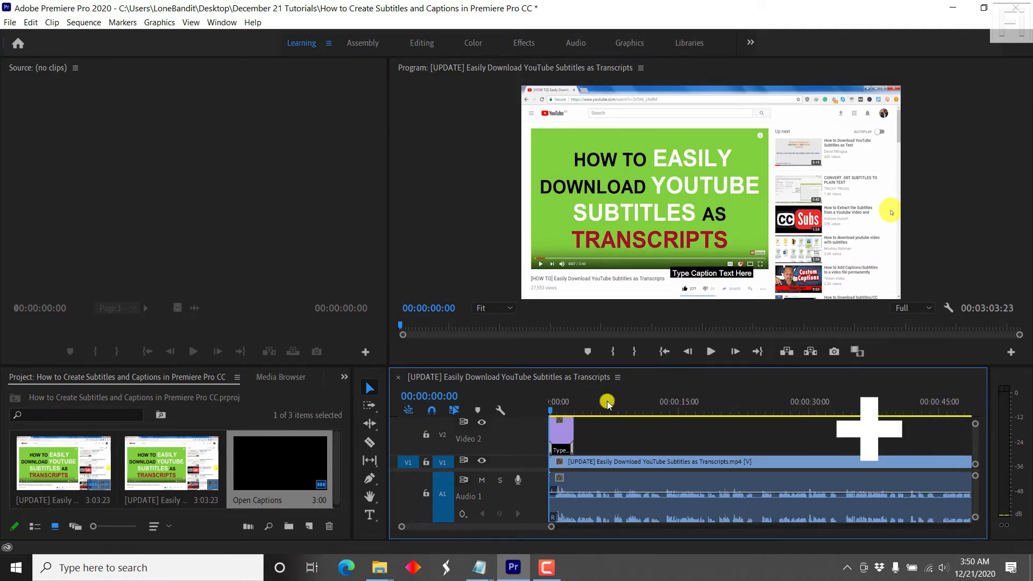
left_click_drag(572, 432, 788, 450)
key("minus")
key("minus")
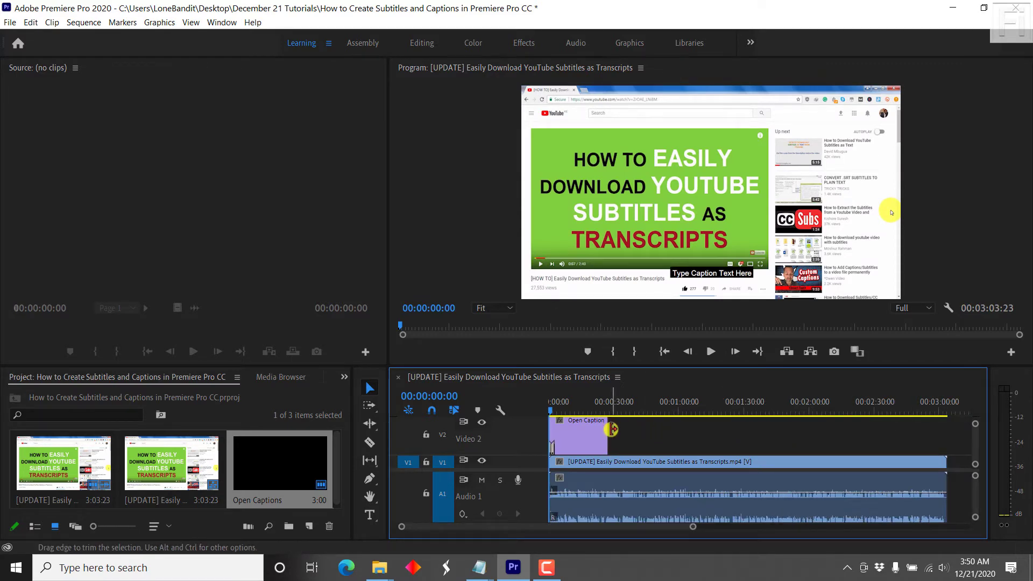
left_click_drag(607, 432, 946, 444)
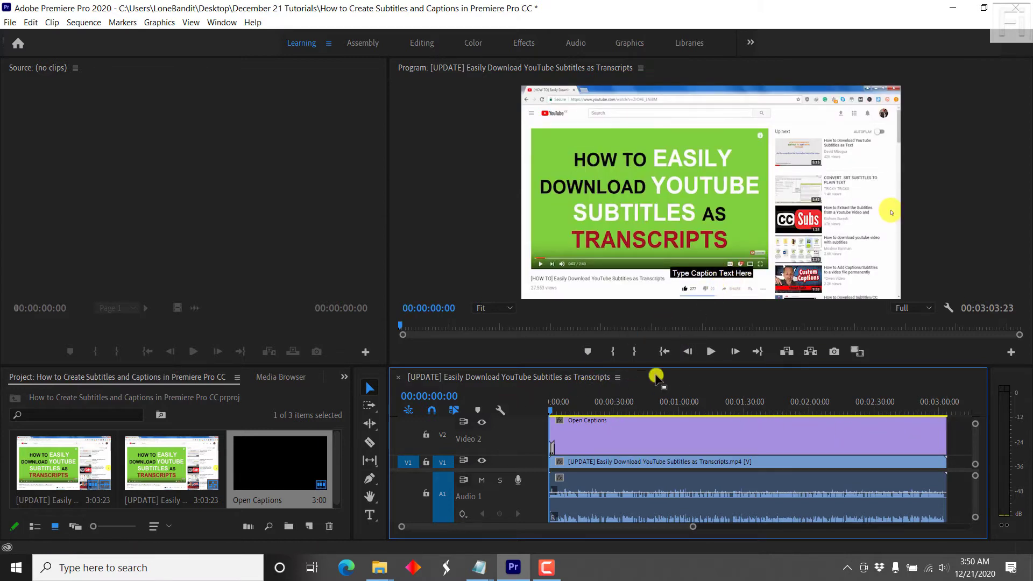
key("=")
key("=")
key("=")
key("=")
key("=")
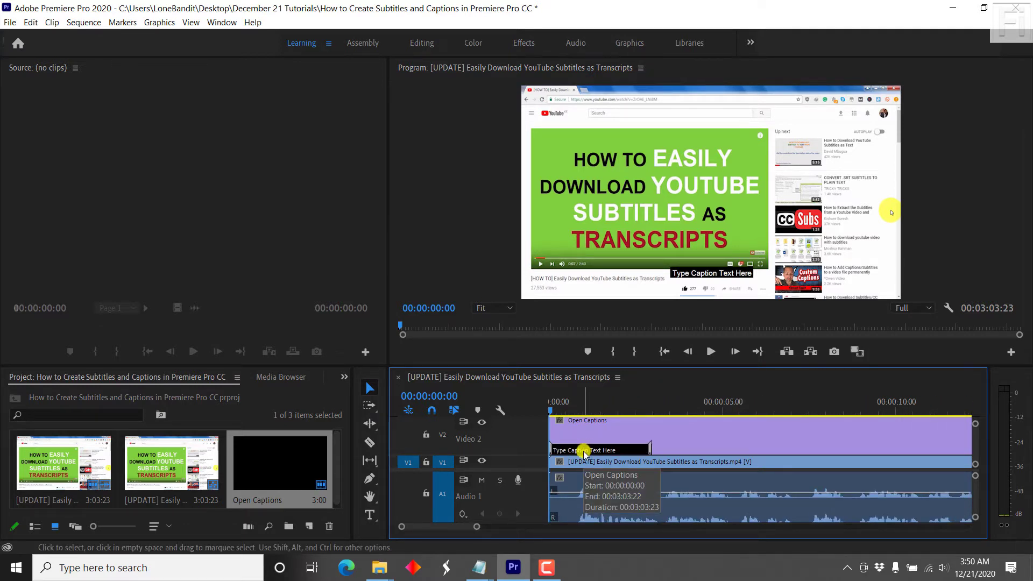
Open the caption clip in the Captions panel to see its text.
double_click(587, 451)
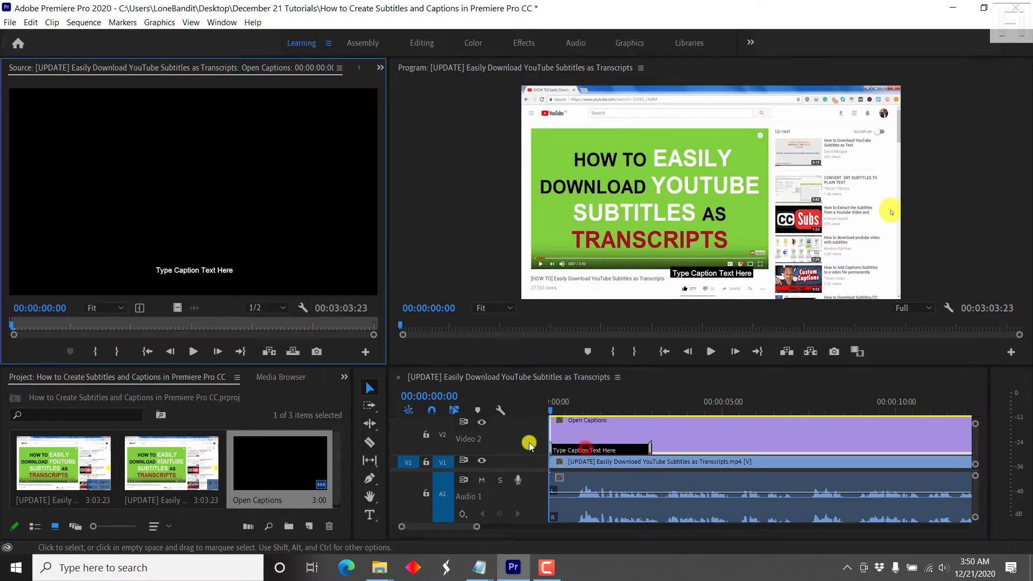
left_click(380, 68)
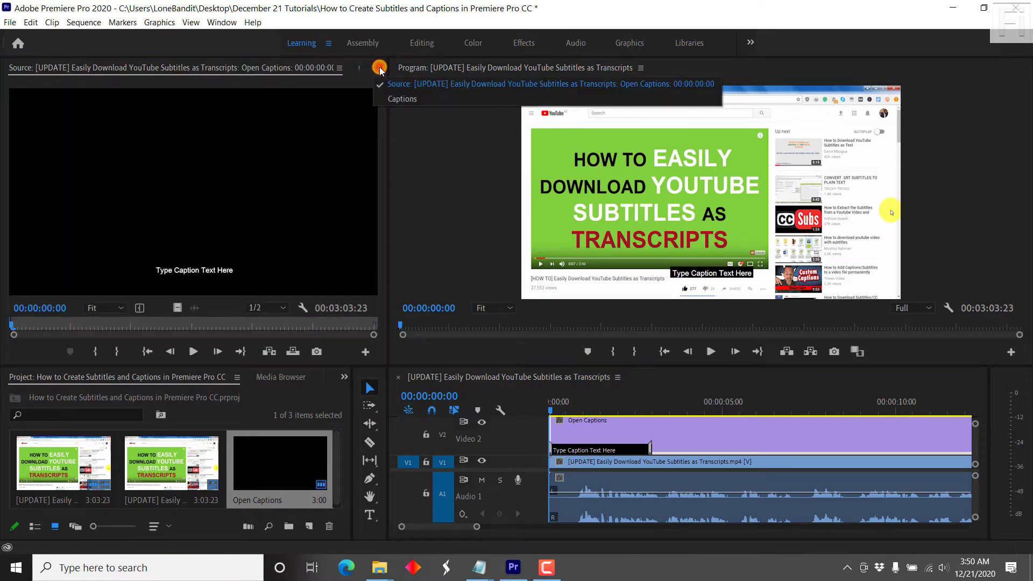
left_click(407, 100)
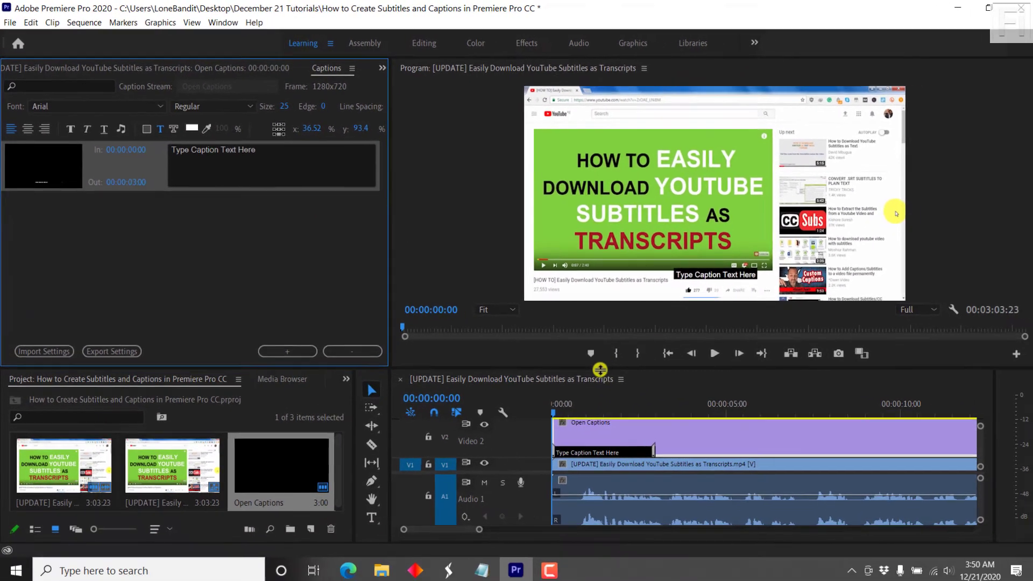
Move the caption to start at 00:00:00:25 and play it back to preview.
left_click(649, 381)
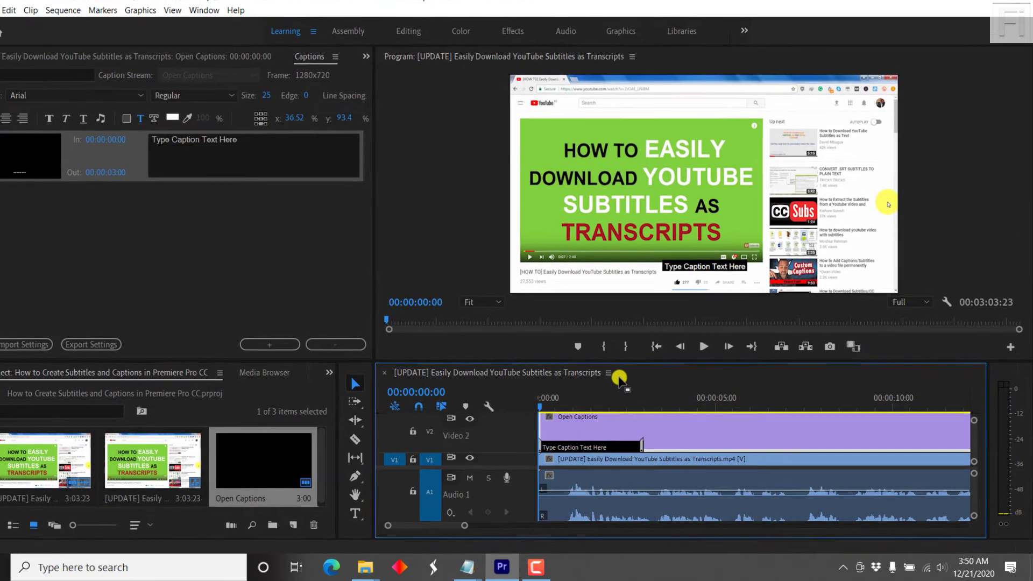
key("=")
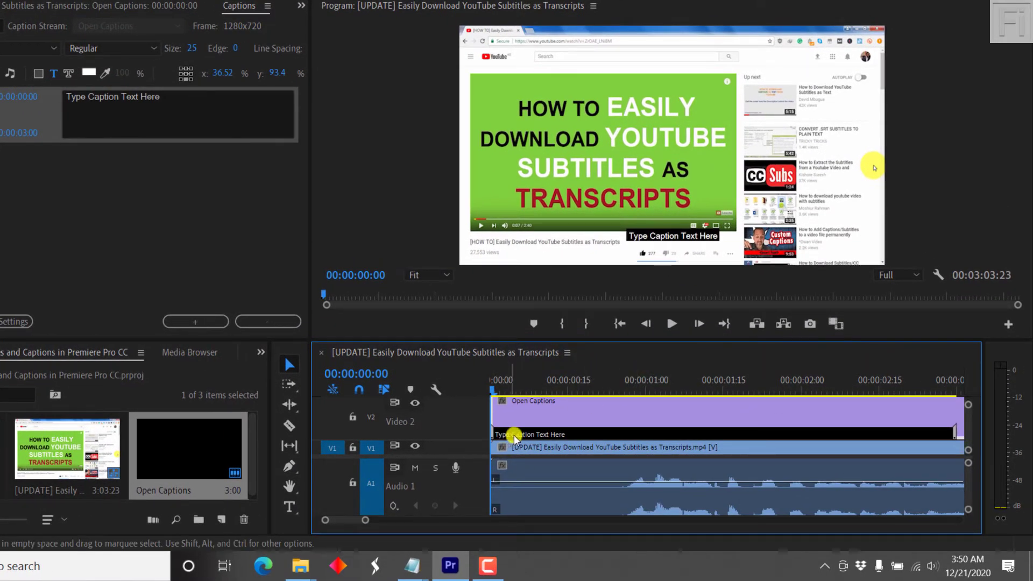
left_click(636, 383)
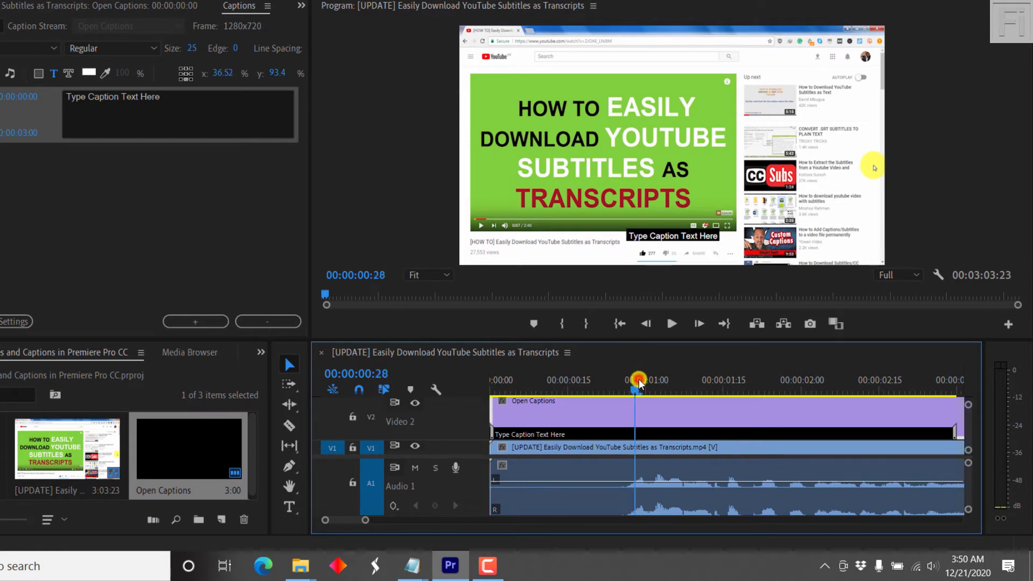
left_click_drag(636, 391, 624, 386)
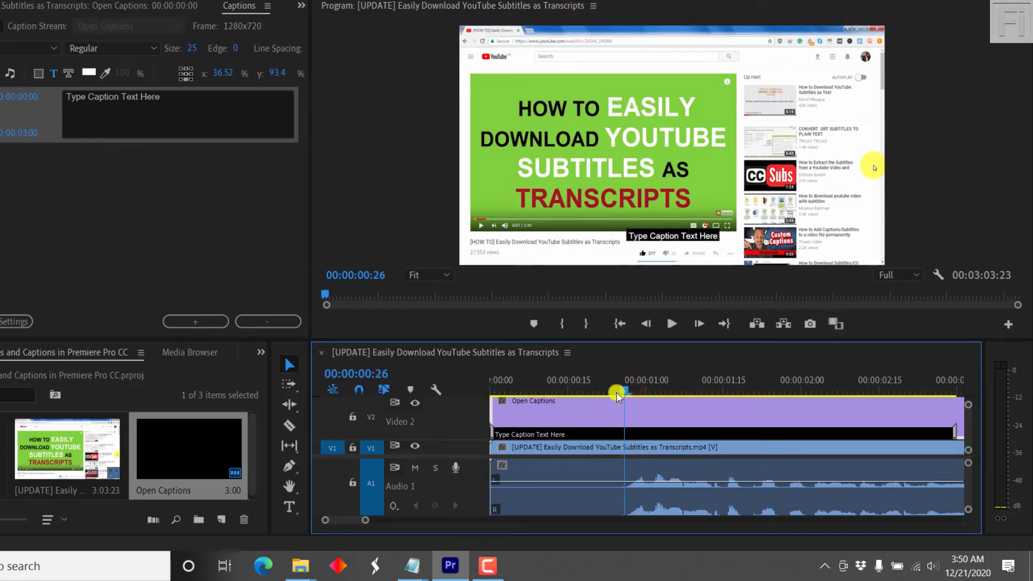
left_click(532, 434)
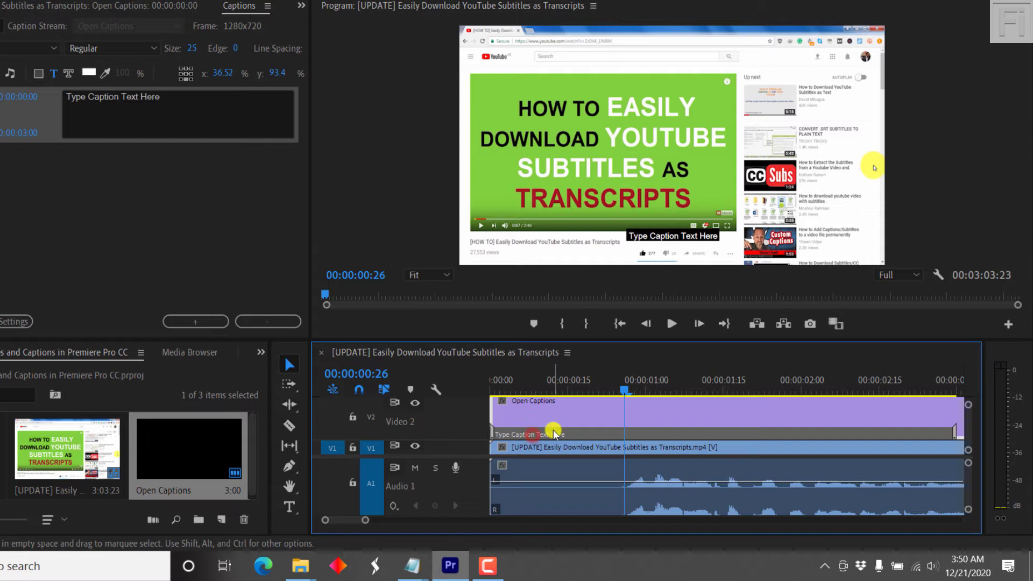
left_click(550, 434)
left_click_drag(611, 436, 685, 435)
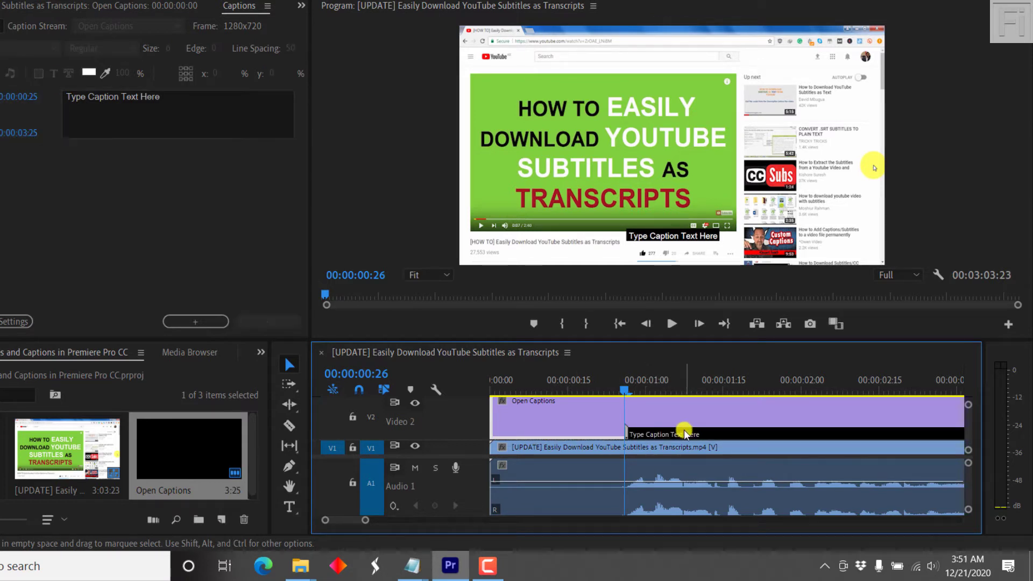
left_click(685, 435)
left_click(620, 381)
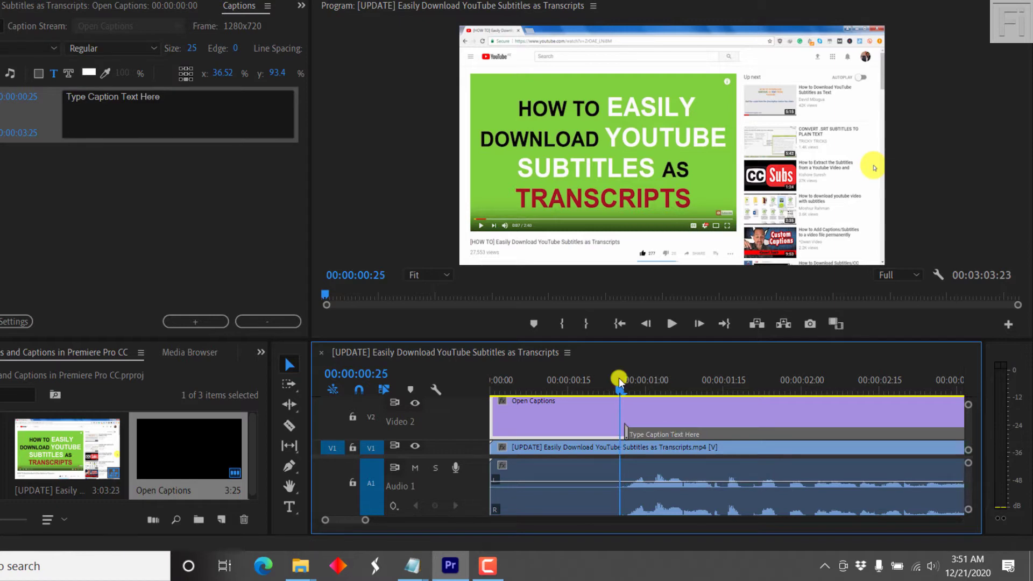
key("space")
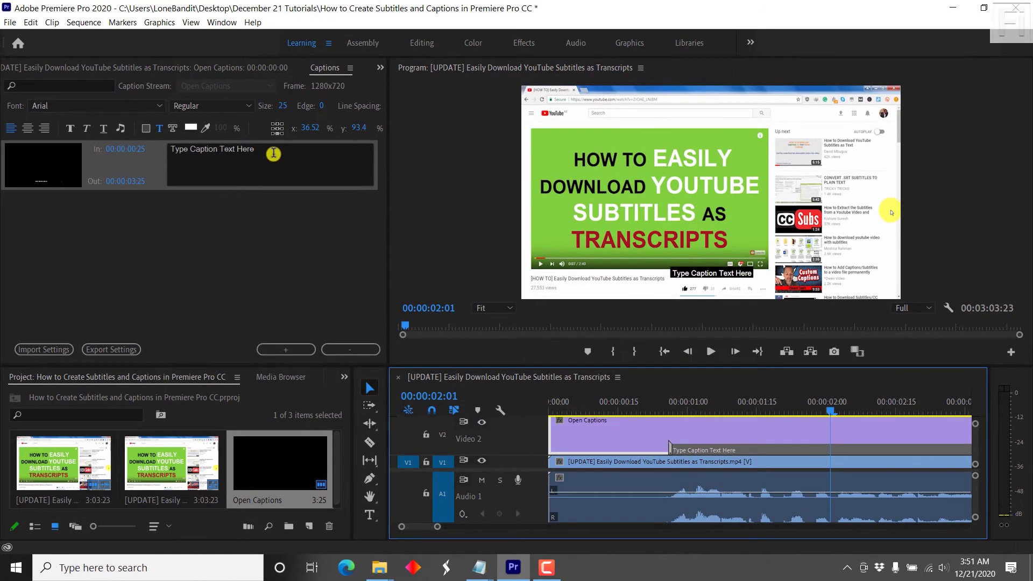
Replace the placeholder with 'With the recent update on the YouTube interface'.
left_click(183, 101)
triple_click(274, 154)
type("Wit")
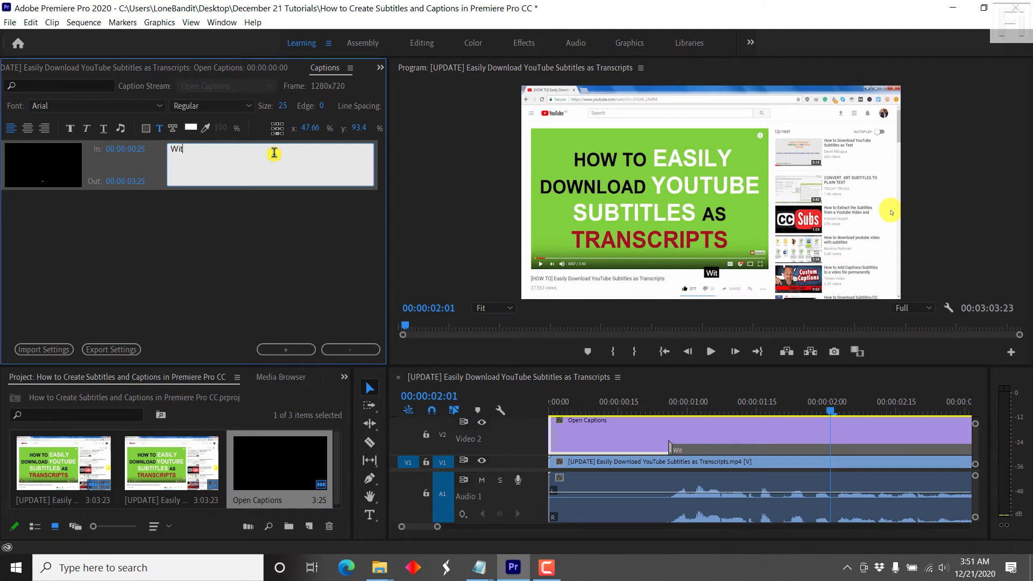
type("h the recen")
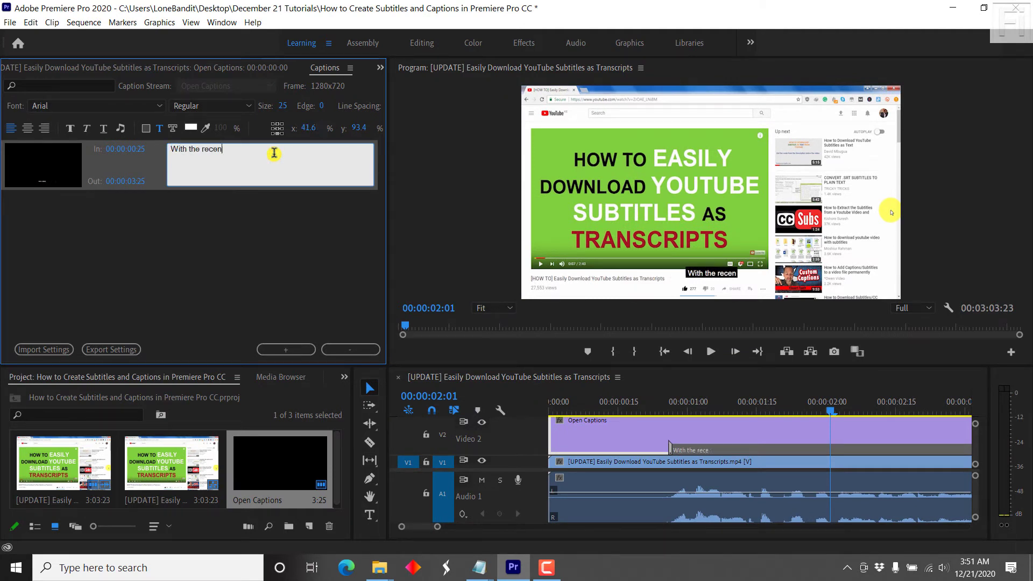
type("t update o")
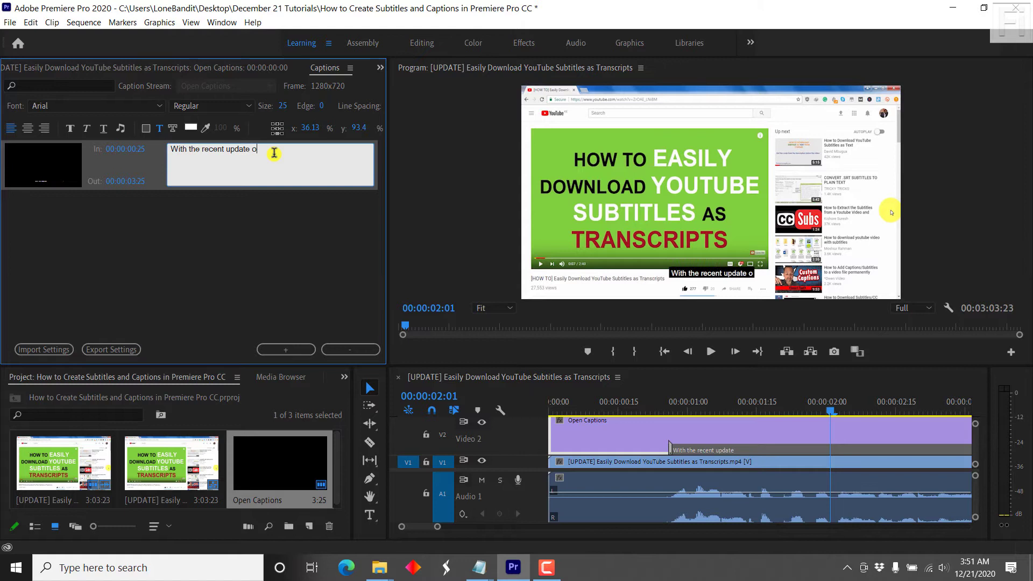
type("n the")
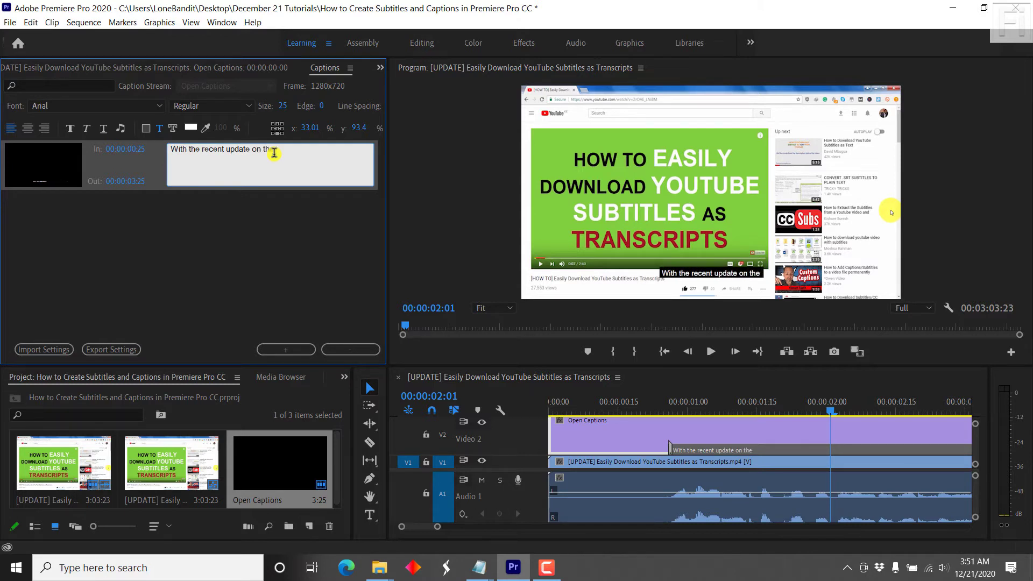
type(" YouTube inte")
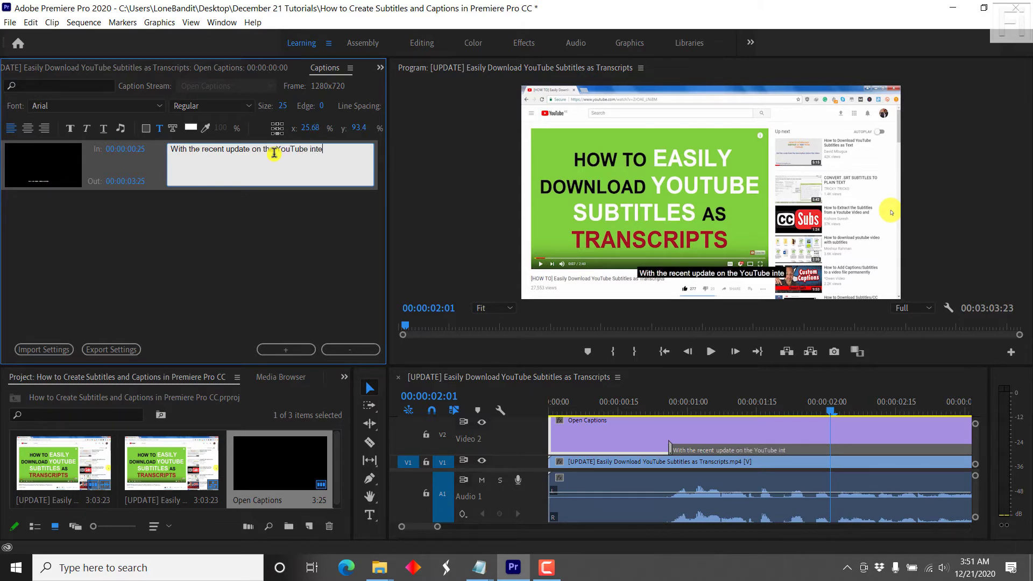
type("rface")
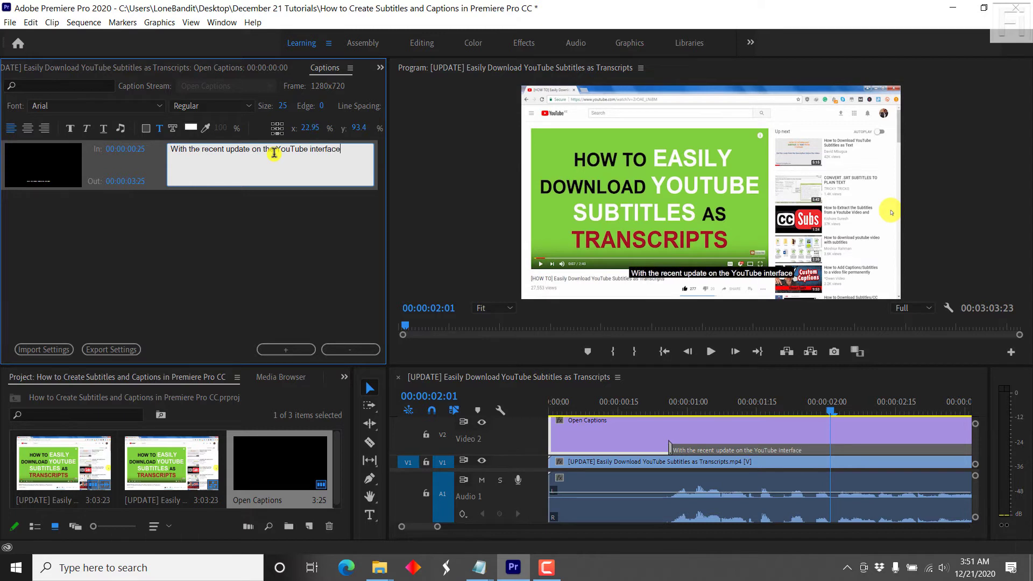
Preview the first caption, then trim its end back to 00:00:03:10.
left_click(668, 399)
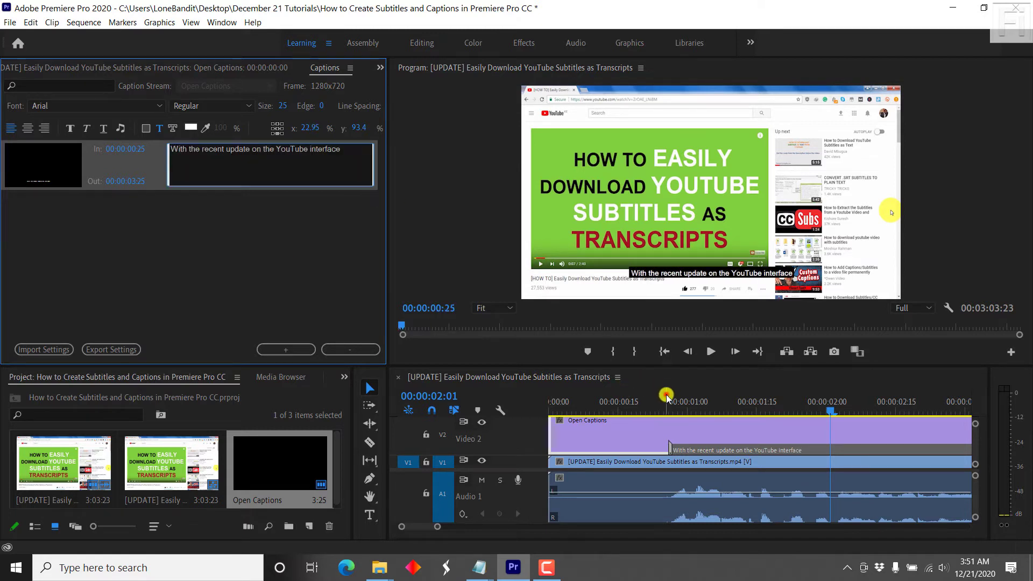
key("space")
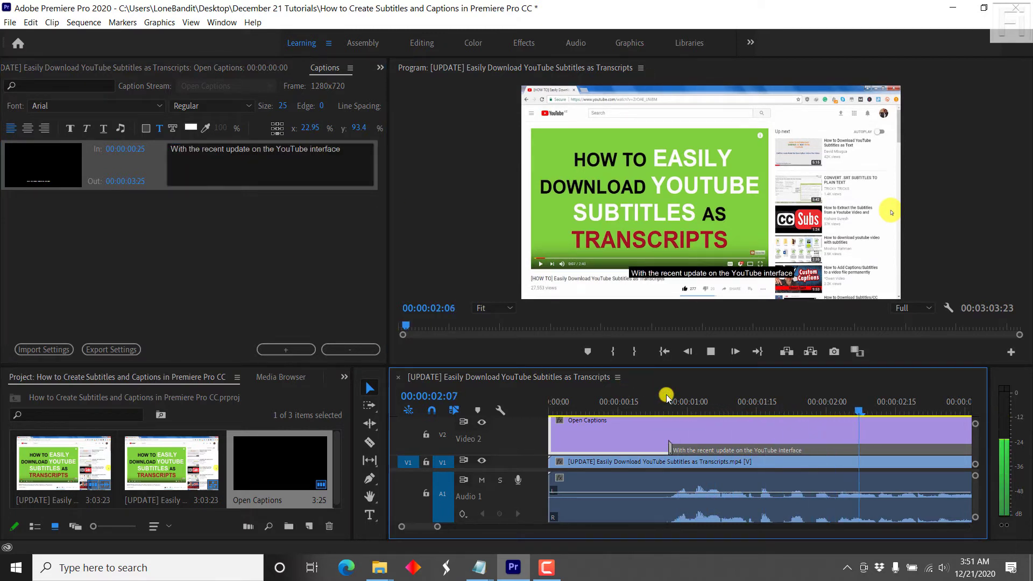
key("space")
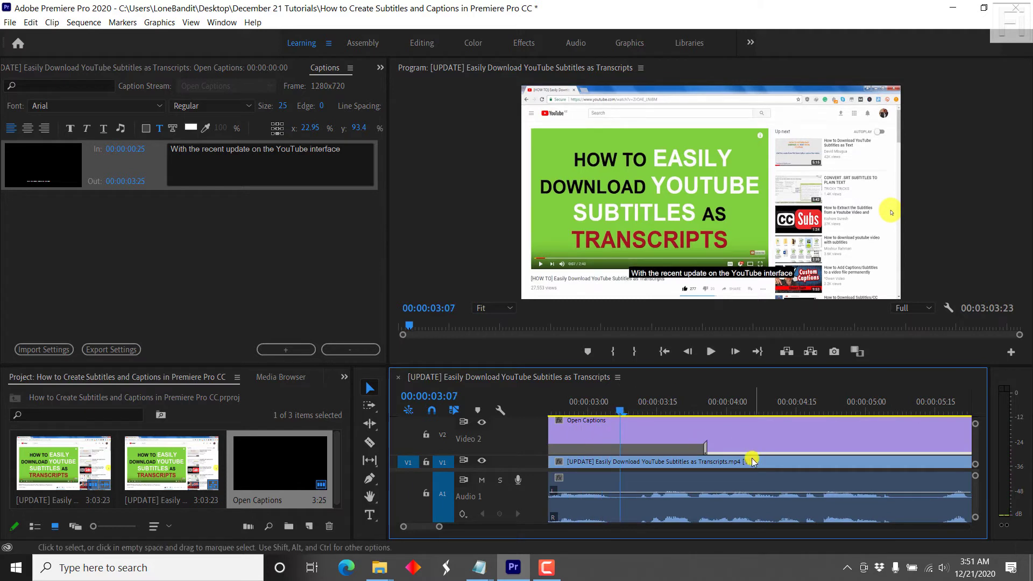
left_click_drag(704, 442, 636, 453)
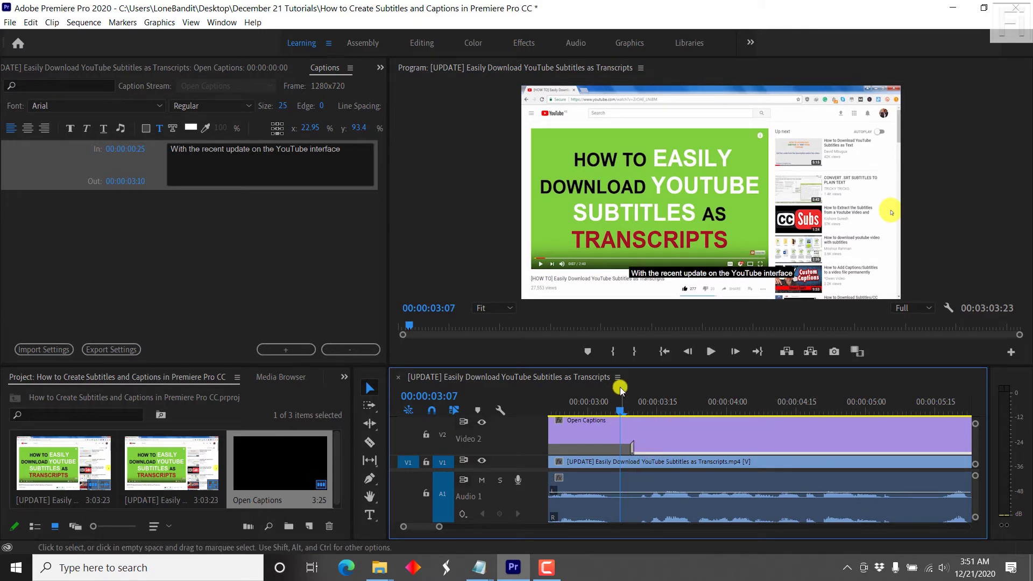
left_click_drag(629, 446, 632, 445)
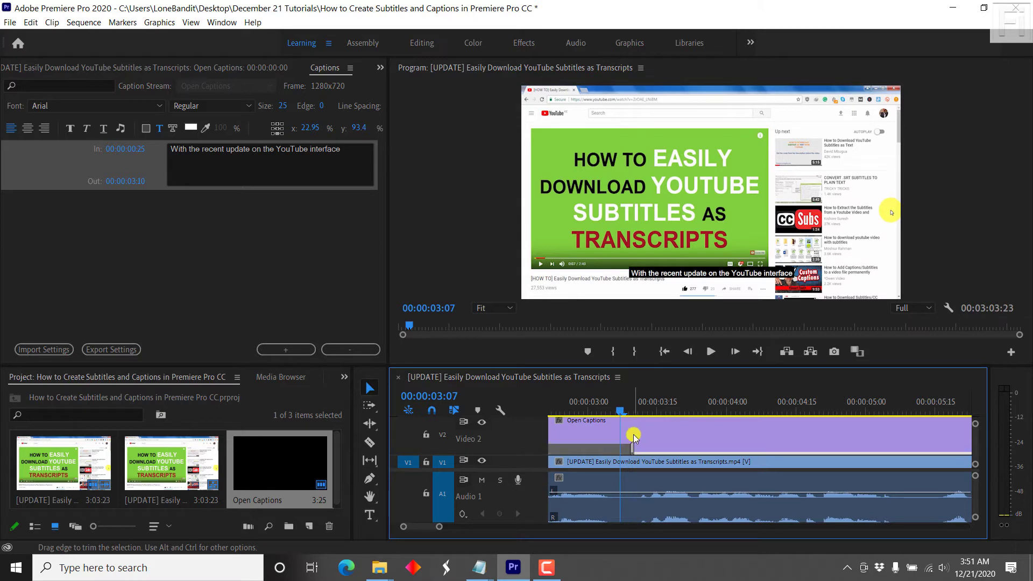
Add a caption at 00:00:03:10, extend it to 00:00:05:08, and type 'it's now easier than before to download'.
left_click(635, 413)
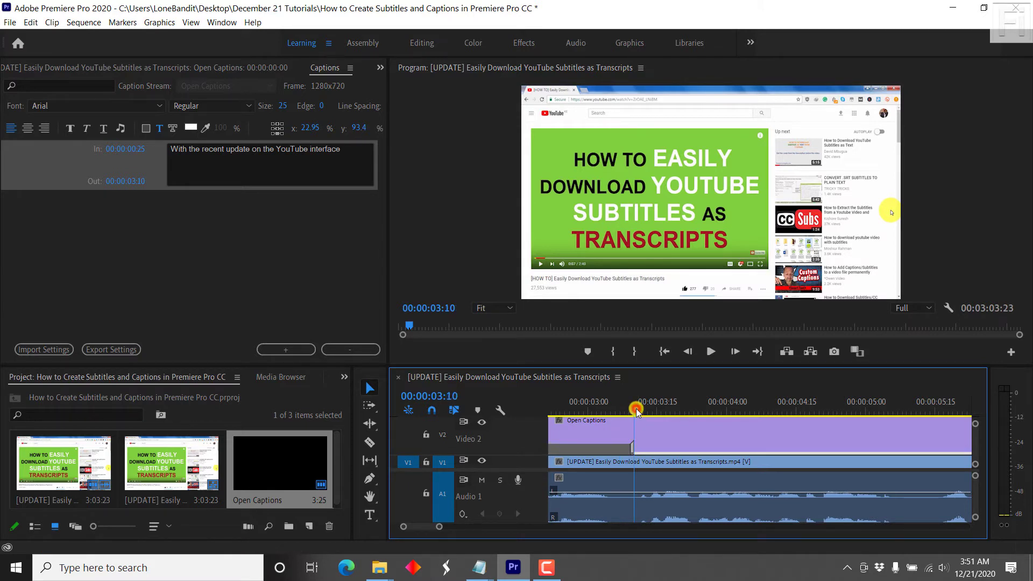
left_click(294, 351)
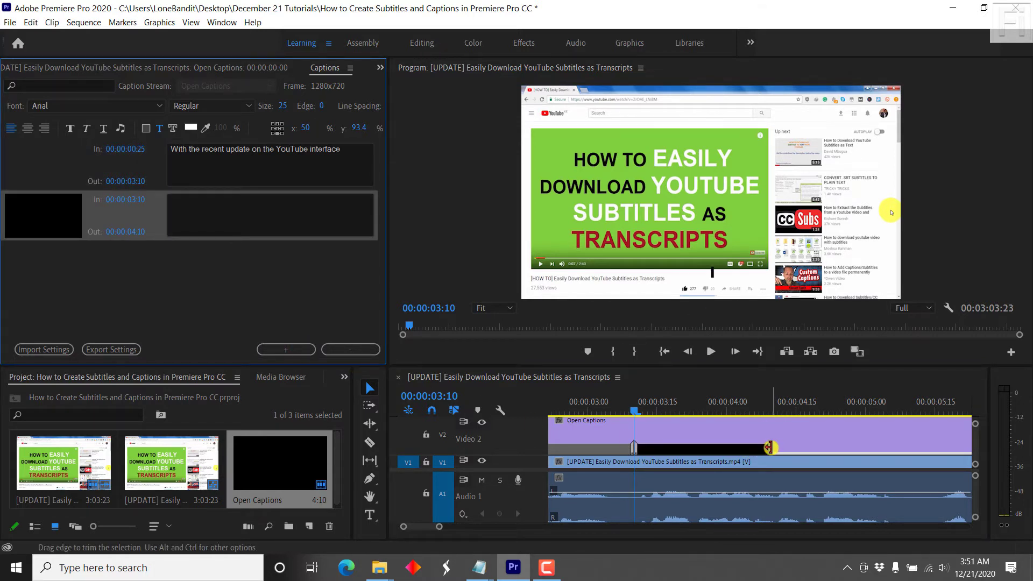
left_click_drag(770, 448, 901, 454)
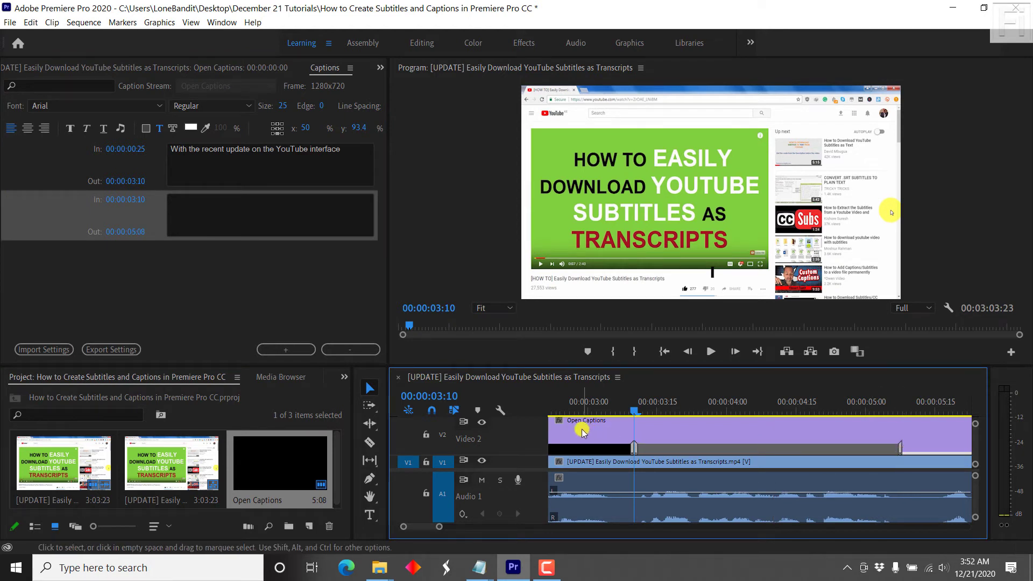
key("space")
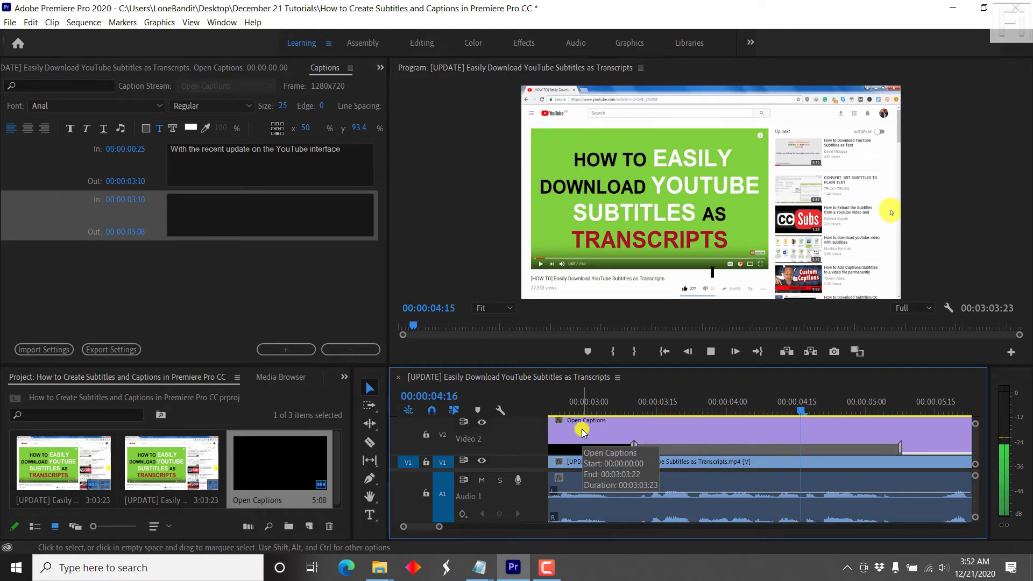
key("space")
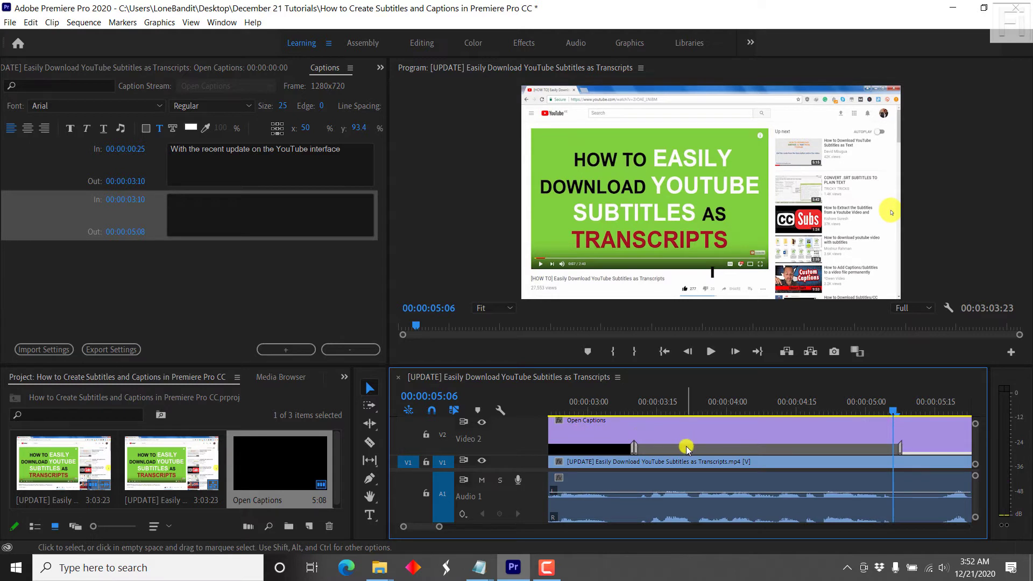
left_click(275, 214)
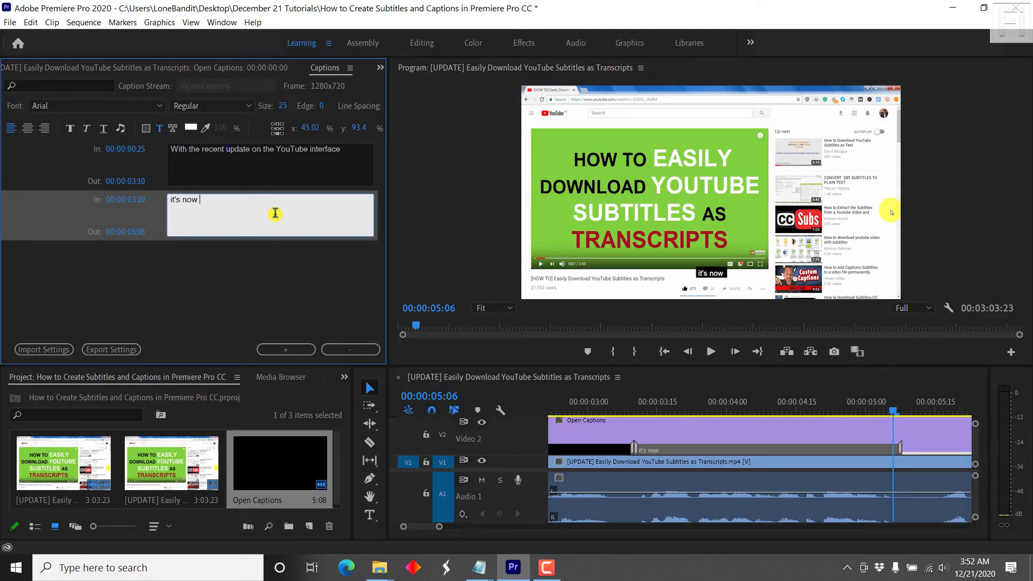
type("than b")
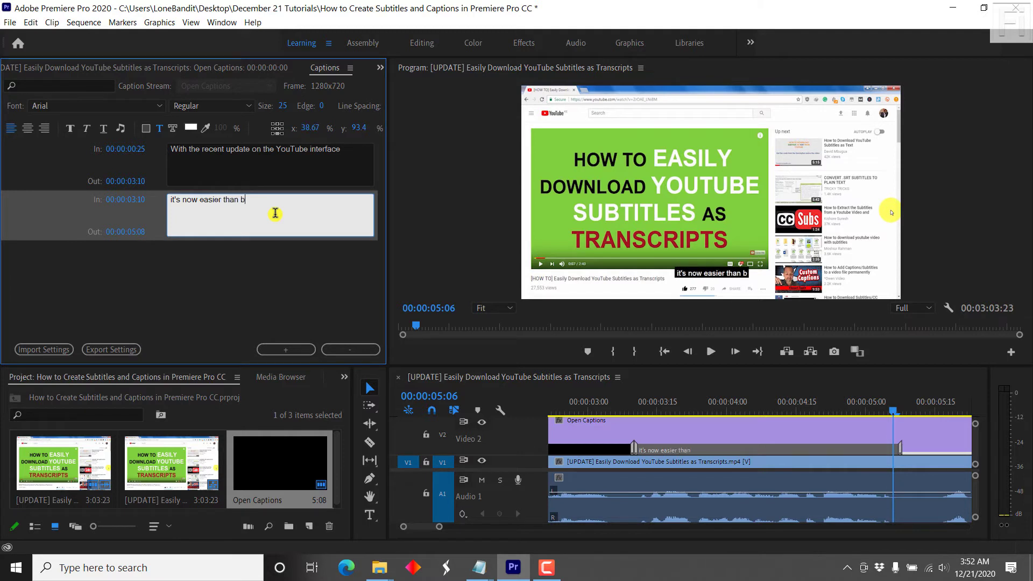
type("efore to download")
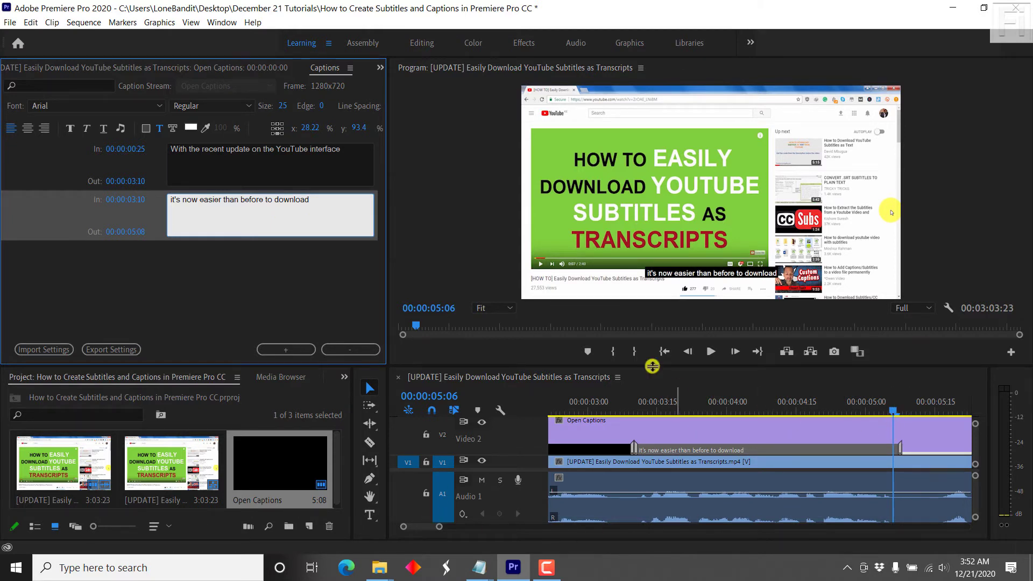
Add a third caption and slide it to start at 00:00:05:16.
left_click(288, 349)
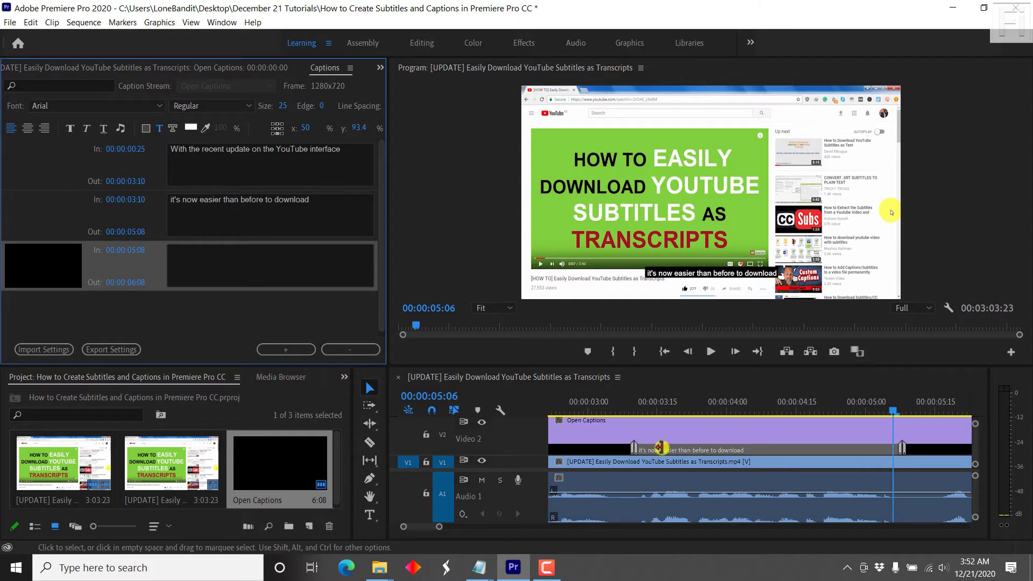
left_click(695, 385)
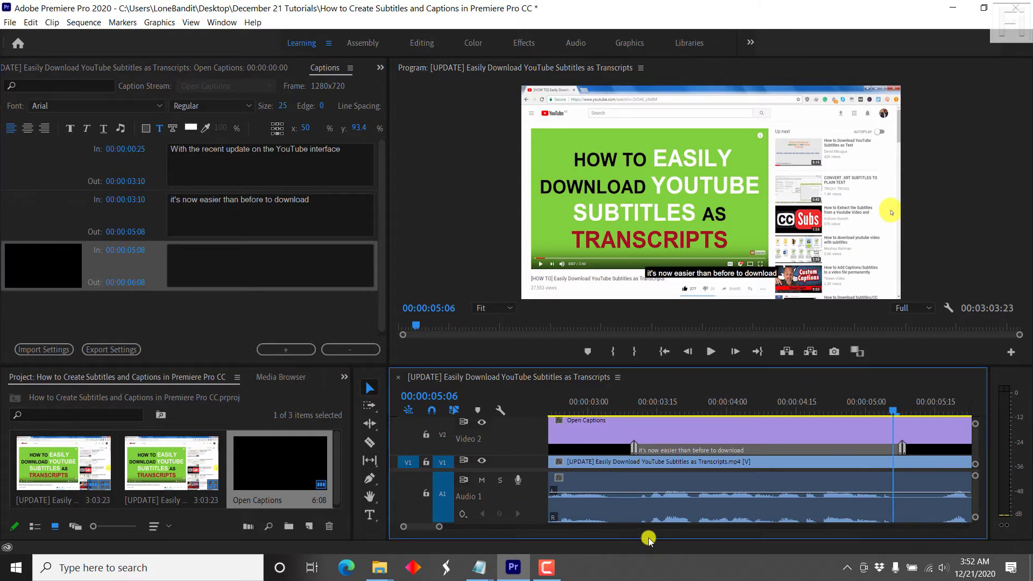
left_click_drag(422, 527, 424, 529)
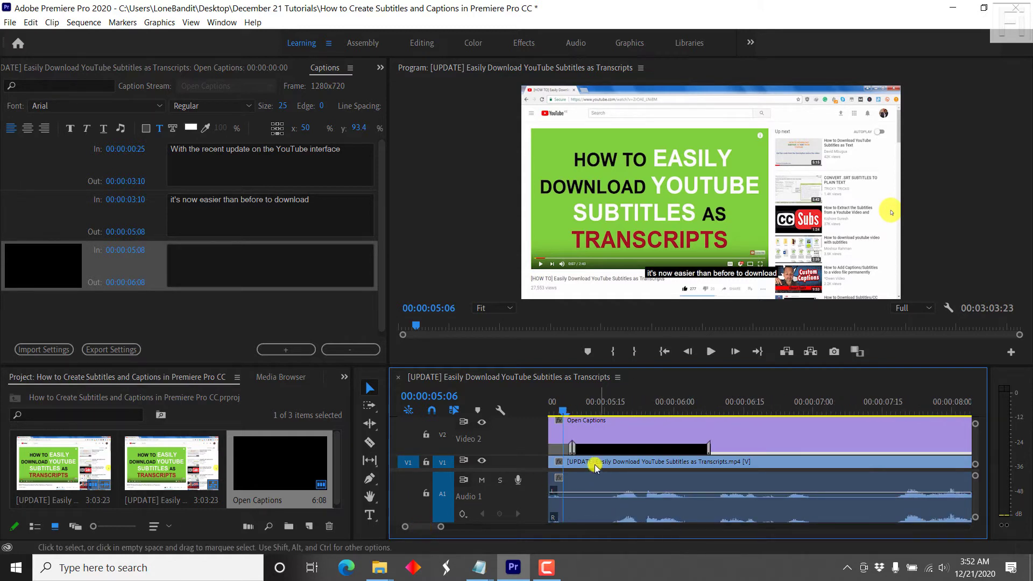
left_click(592, 448)
left_click_drag(592, 449, 627, 452)
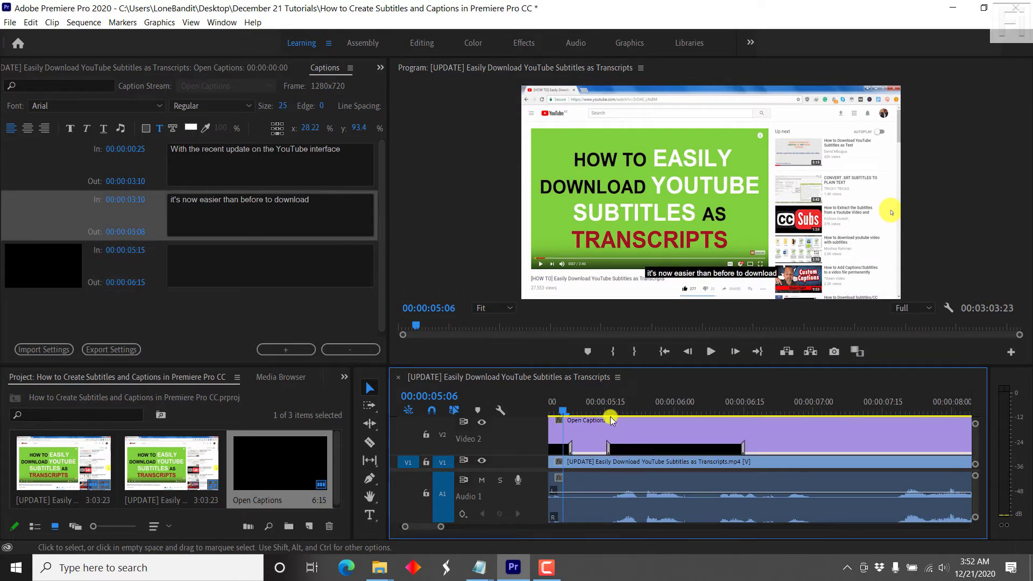
left_click(606, 400)
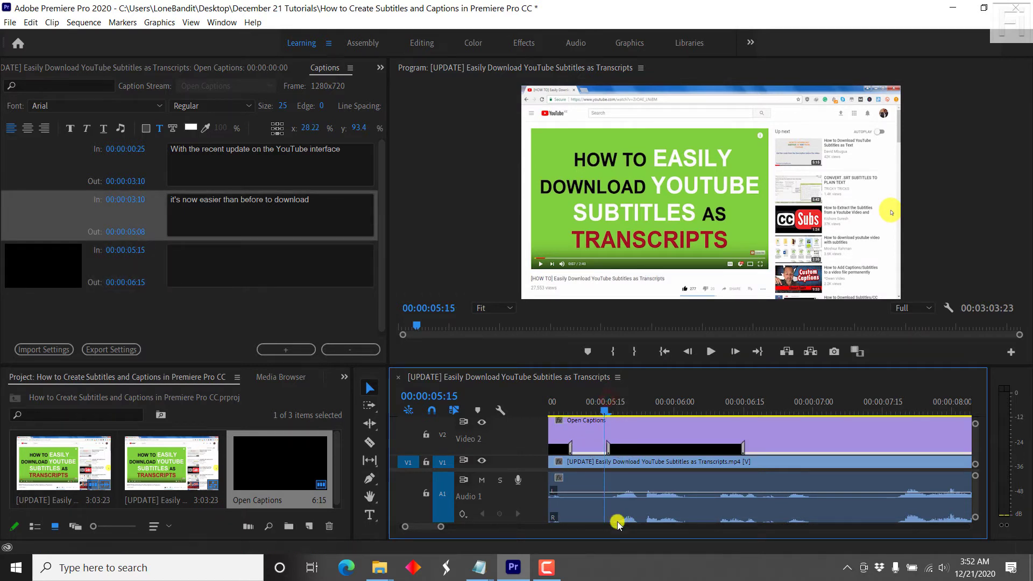
left_click(616, 404)
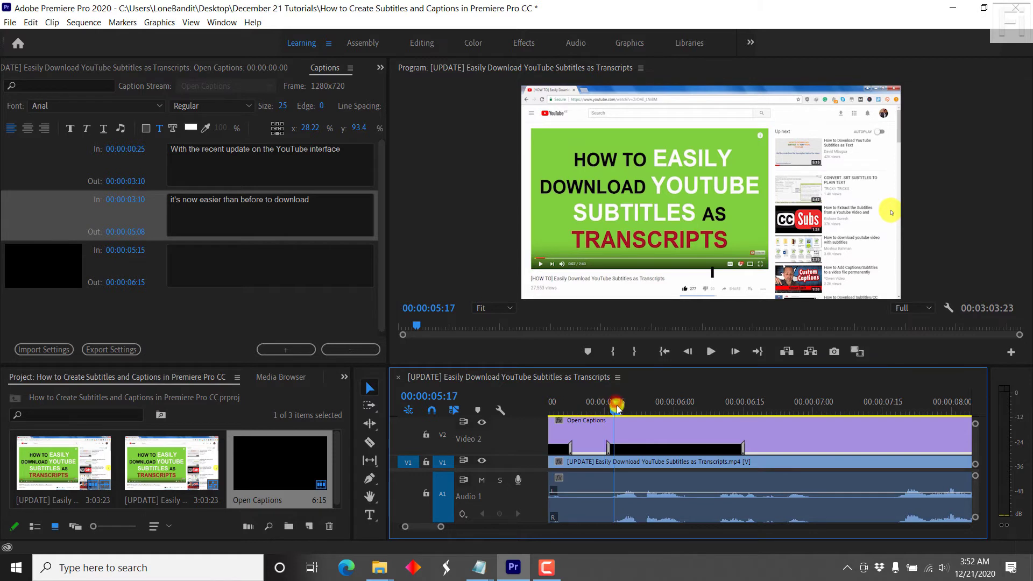
left_click_drag(610, 414, 605, 413)
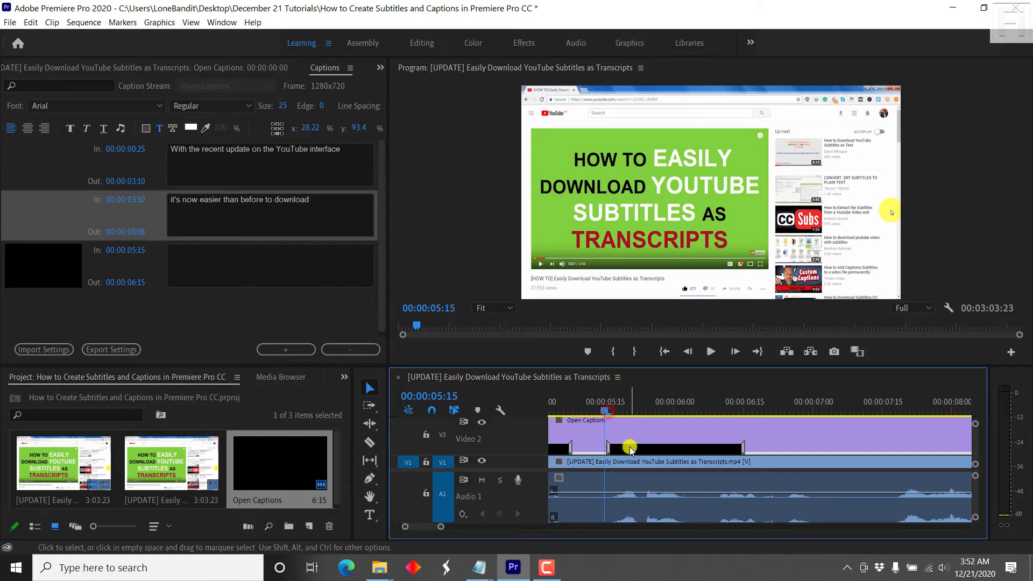
left_click(630, 449)
left_click_drag(632, 452, 634, 453)
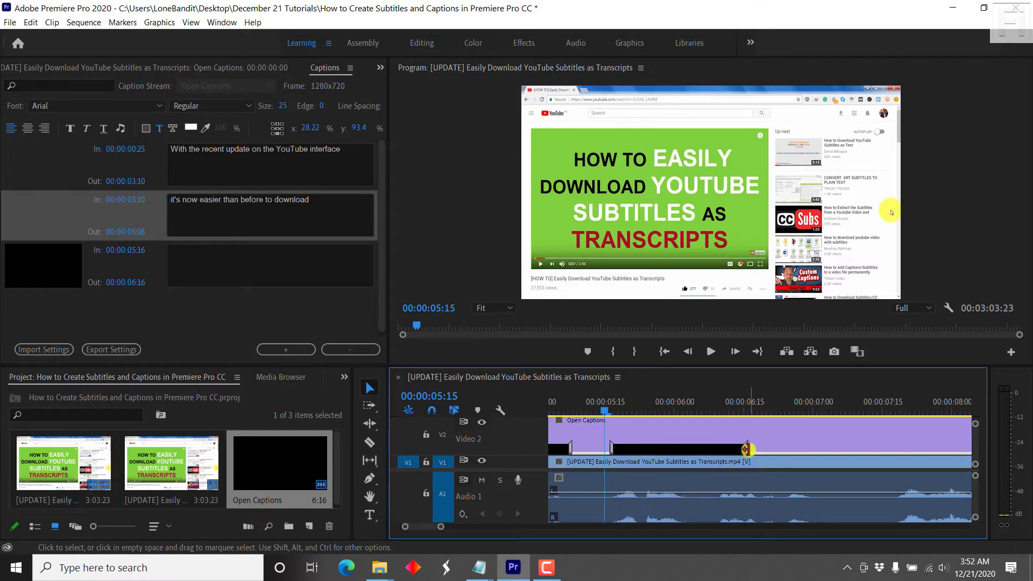
Extend the third caption to 00:00:07:17 and preview playback up to it.
left_click_drag(746, 449, 890, 449)
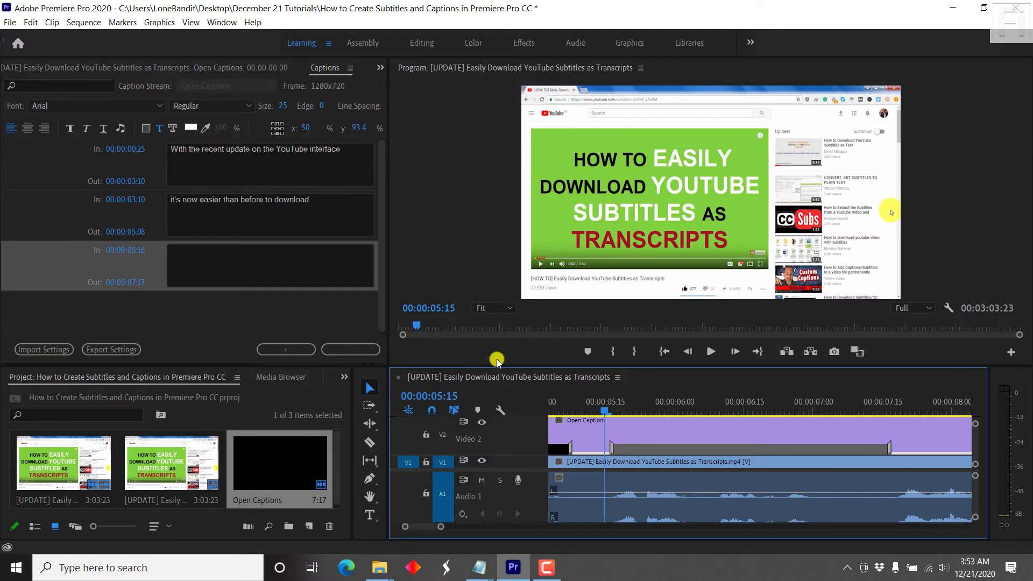
key("space")
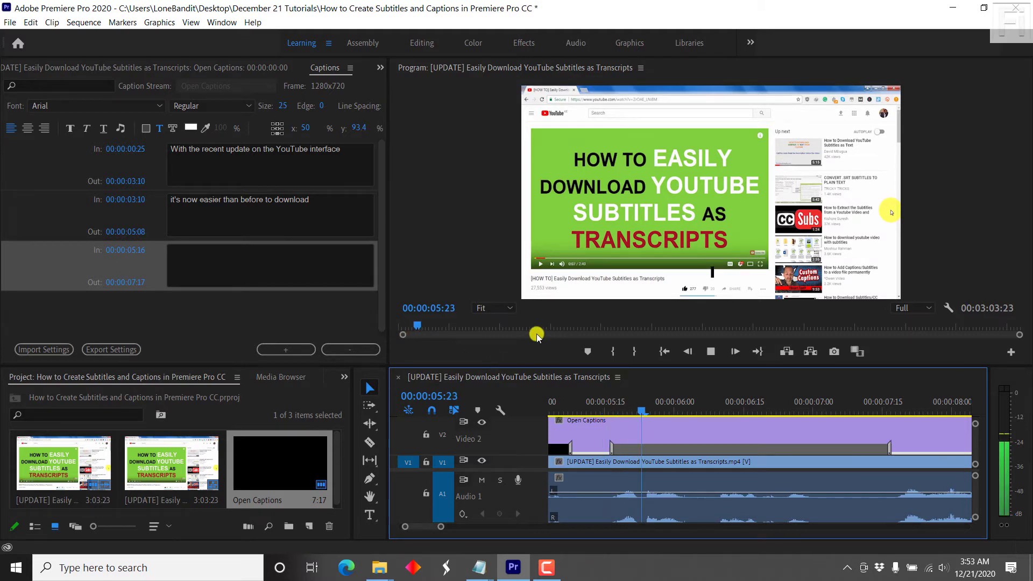
key("space")
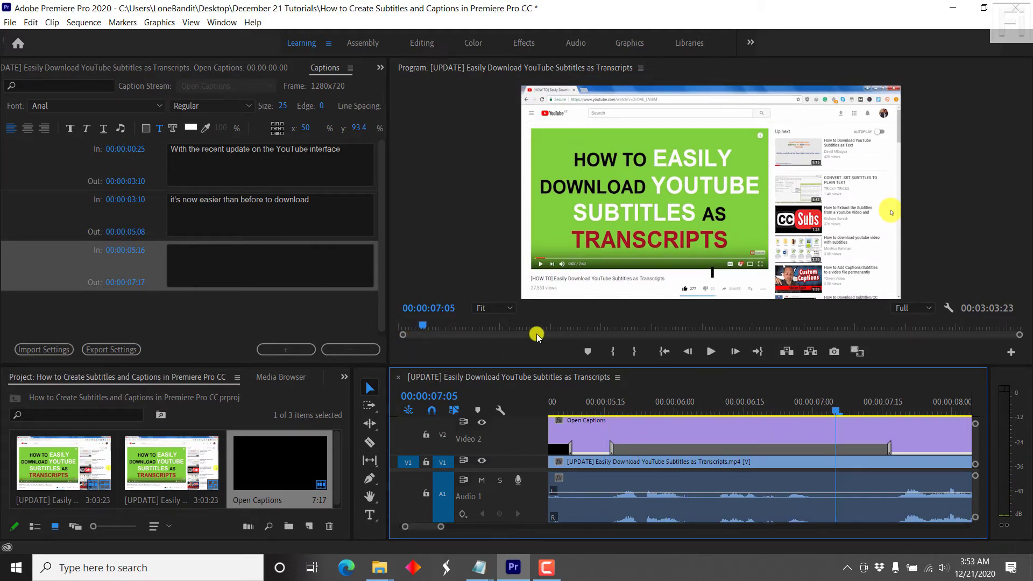
Enter 'YouTube transcripts.' as the third caption and add an empty caption after it.
left_click(259, 268)
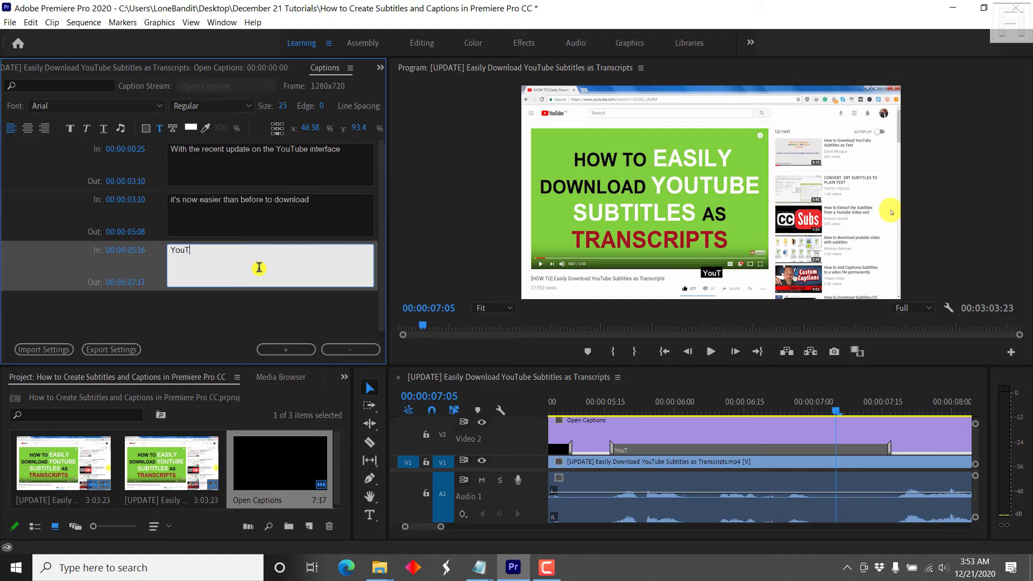
type("YouTube transcr")
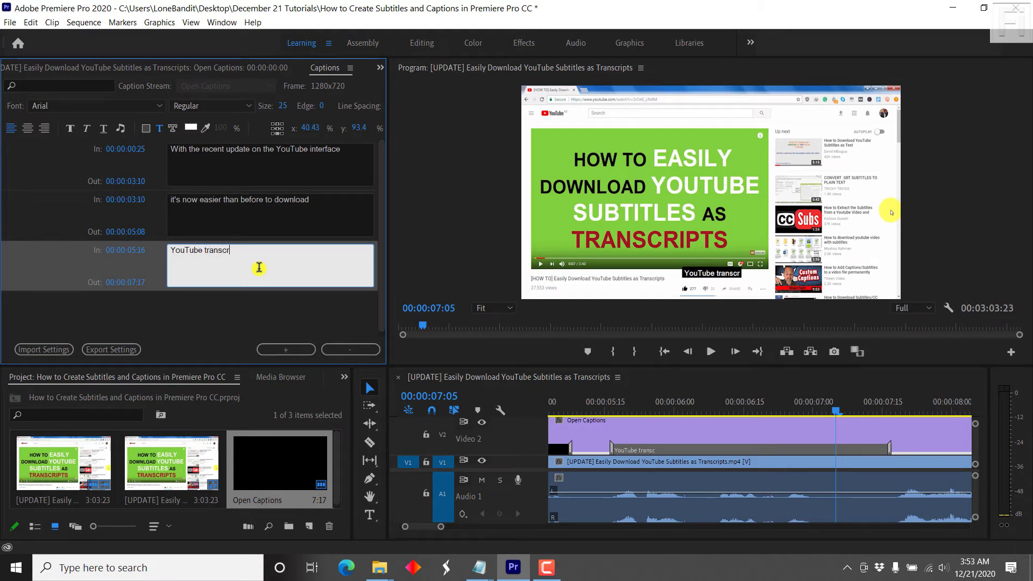
type("ipts.")
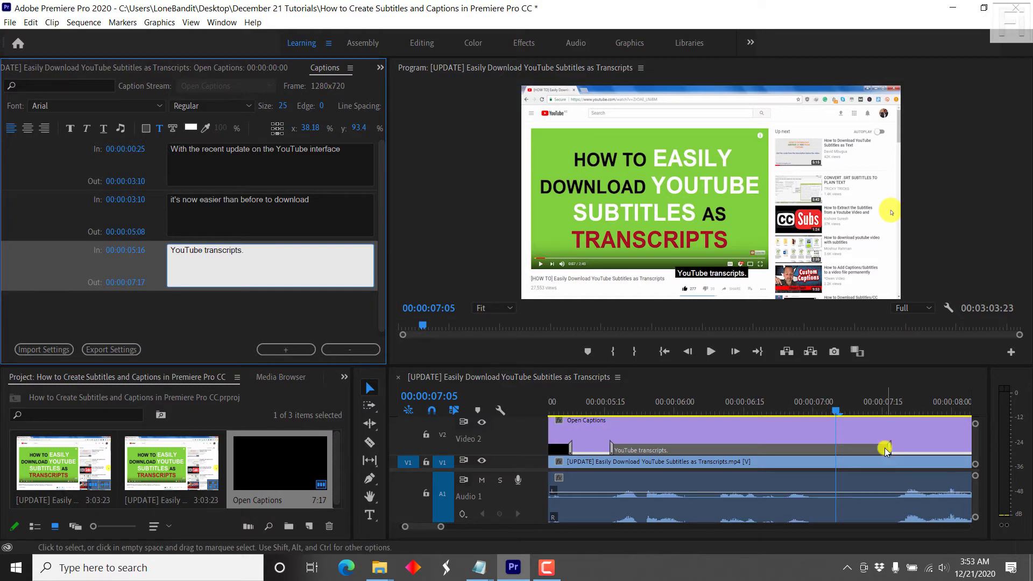
left_click(285, 350)
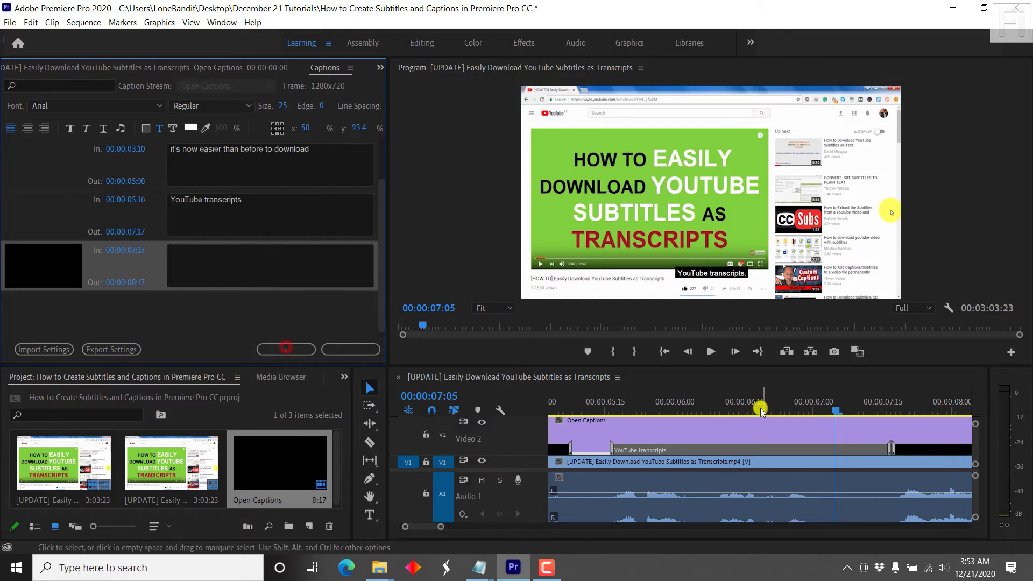
Play the captions back from the start until the new caption appears.
left_click(664, 354)
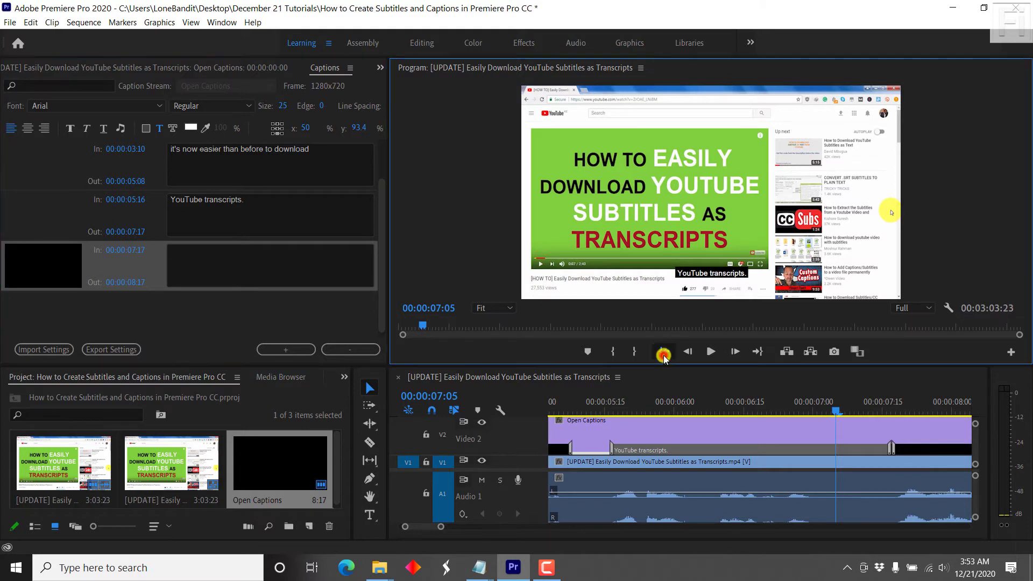
key("space")
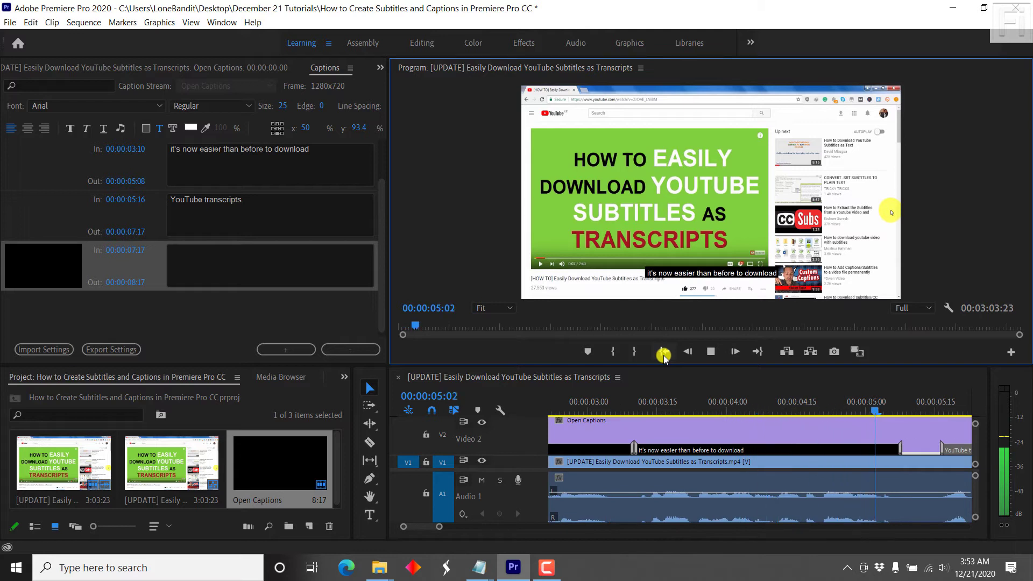
key("space")
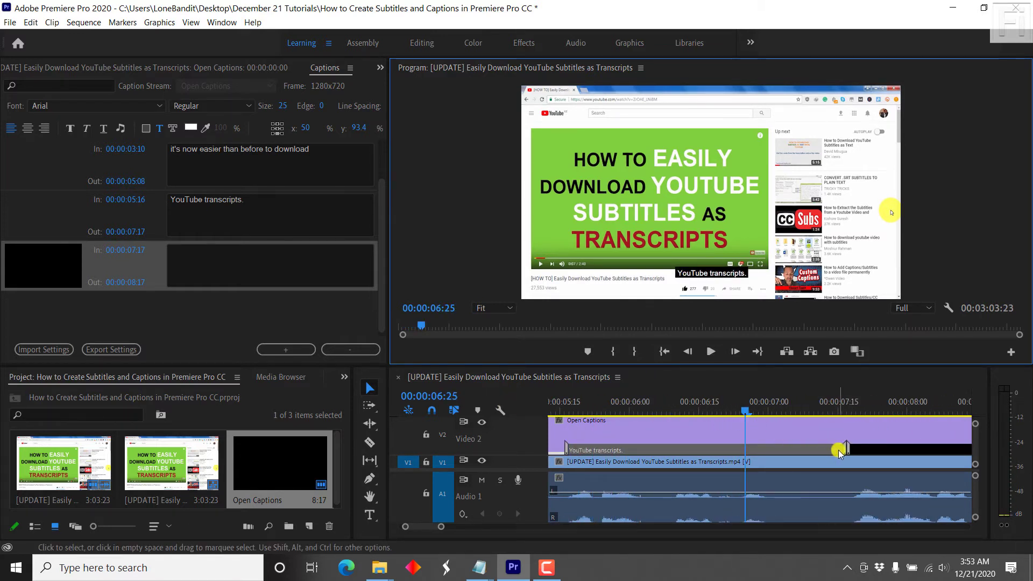
End the 'YouTube transcripts.' caption at 00:00:07:03 and zoom the timeline out to the whole sequence.
left_click_drag(844, 449, 780, 448)
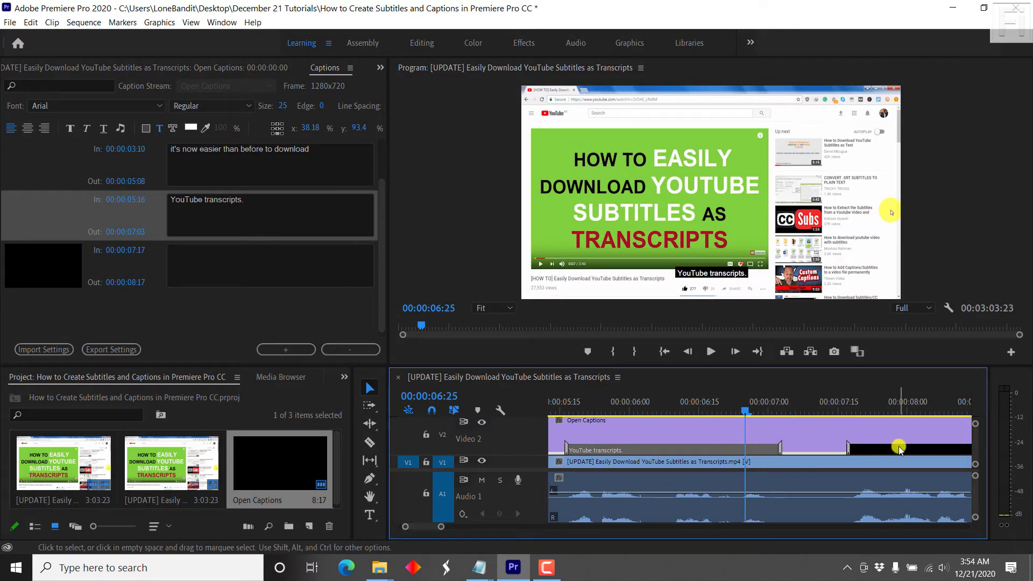
left_click(757, 352)
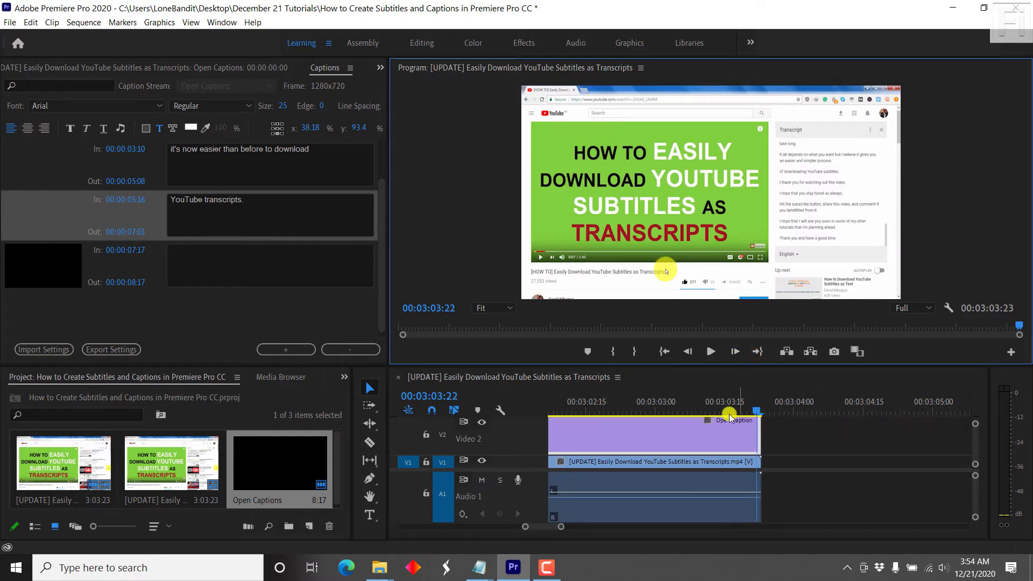
left_click(670, 375)
key("minus")
key("minus")
key("minus")
key("minus")
key("minus")
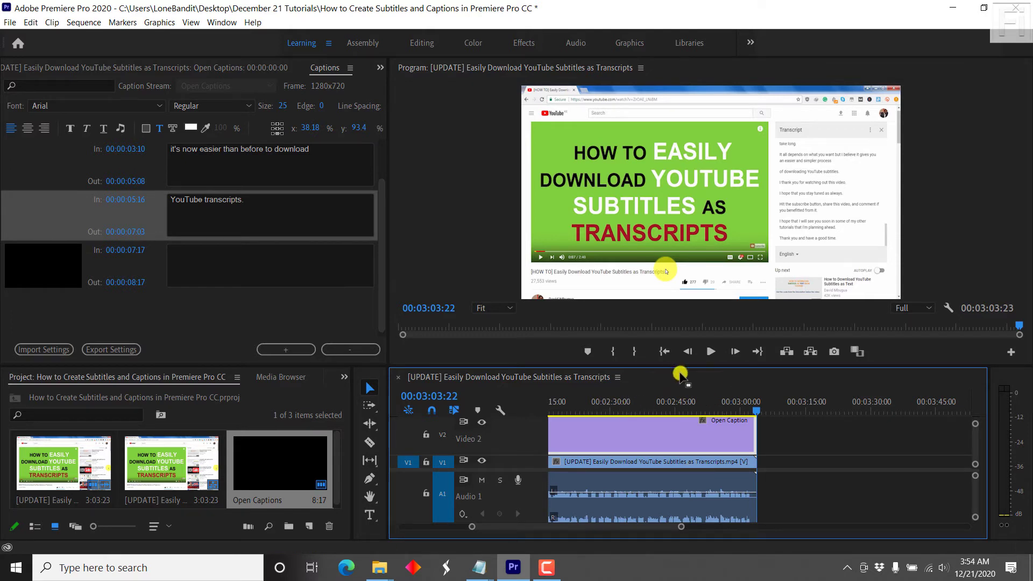
From the sequence start, zoom in on the four caption clips, then select the Open Captions project item.
key("Home")
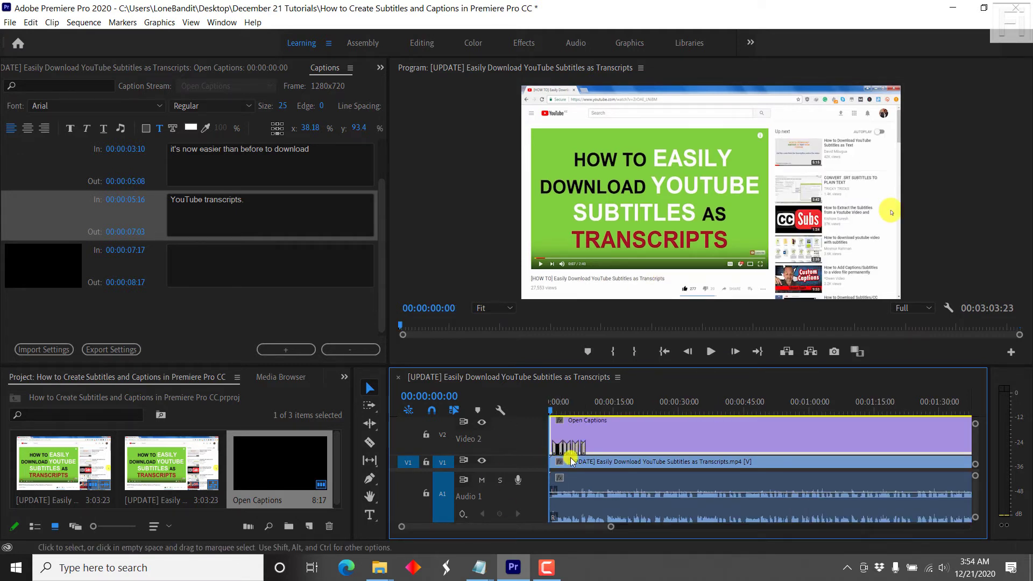
left_click(653, 380)
key("=")
key("=")
key("=")
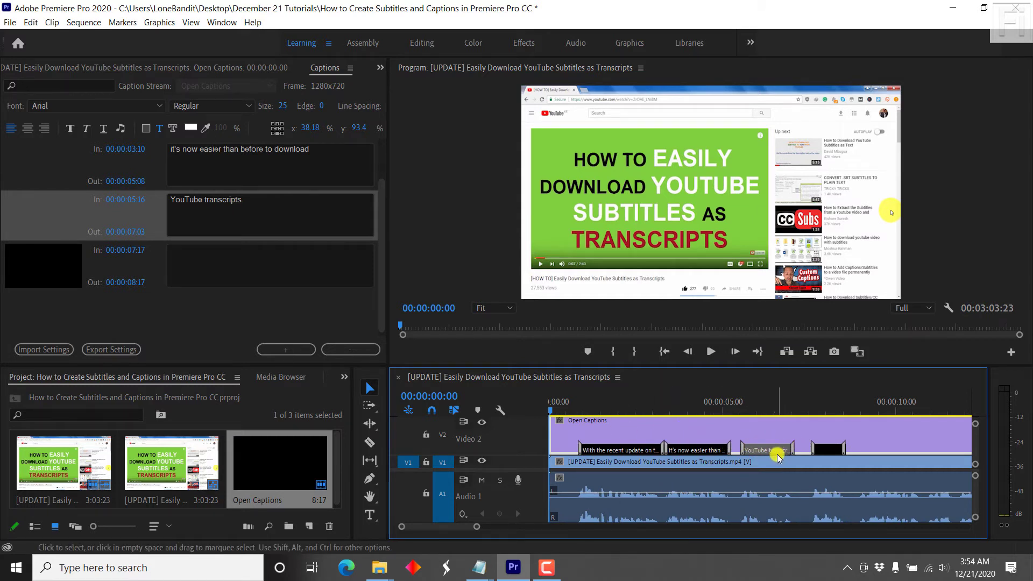
mouse_move(776, 452)
left_mouse_down()
mouse_move(786, 452)
mouse_move(777, 451)
left_mouse_up()
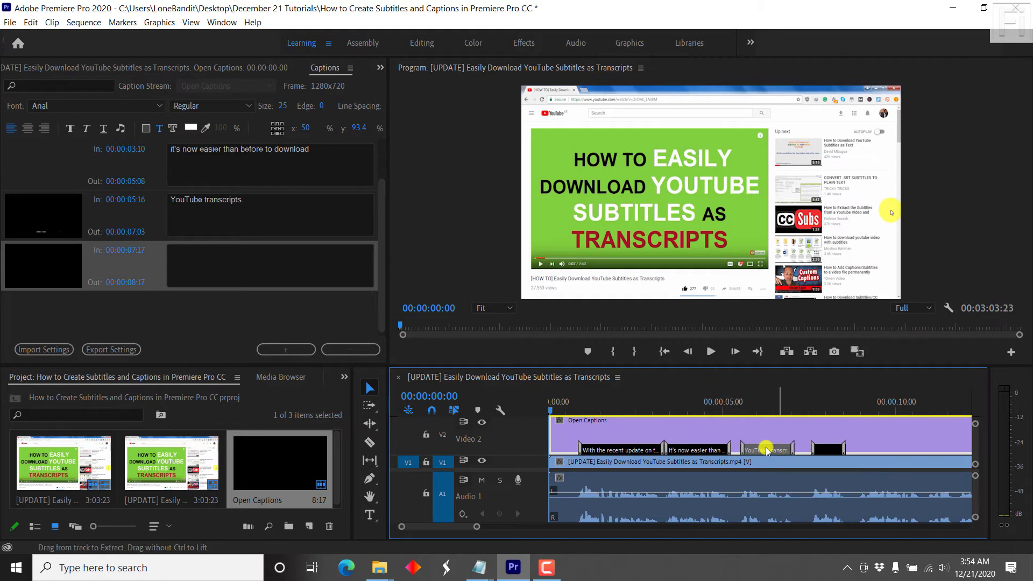
left_click(833, 450)
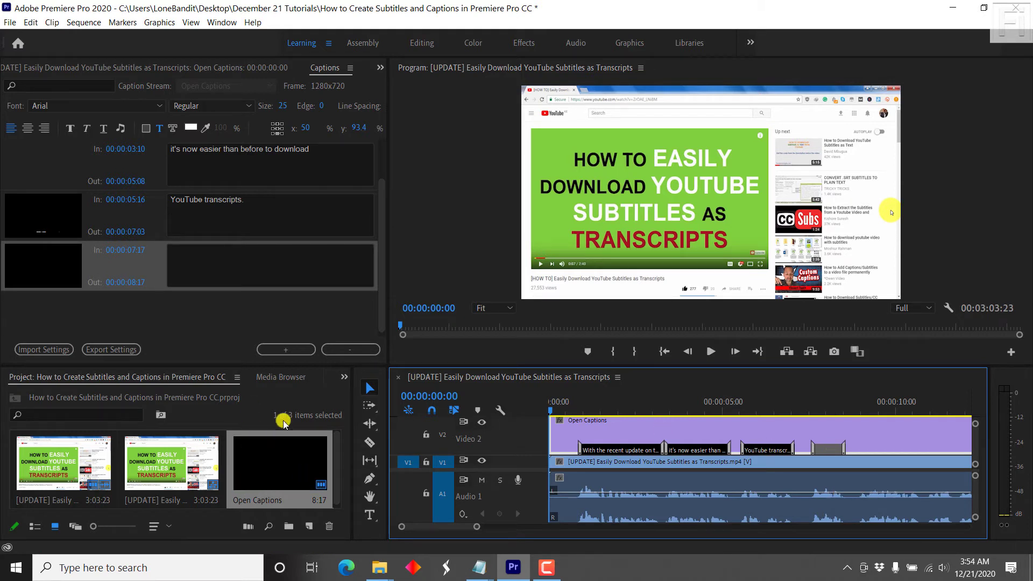
left_click(285, 466)
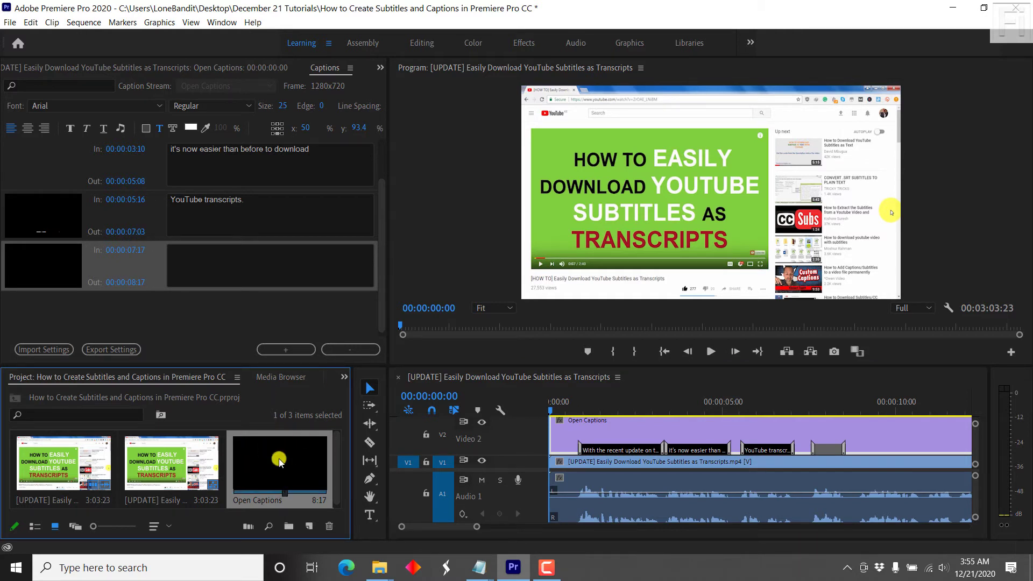
Export the captions via File > Export > Captions as SubRip (.srt) without SRT styling.
left_click(5, 23)
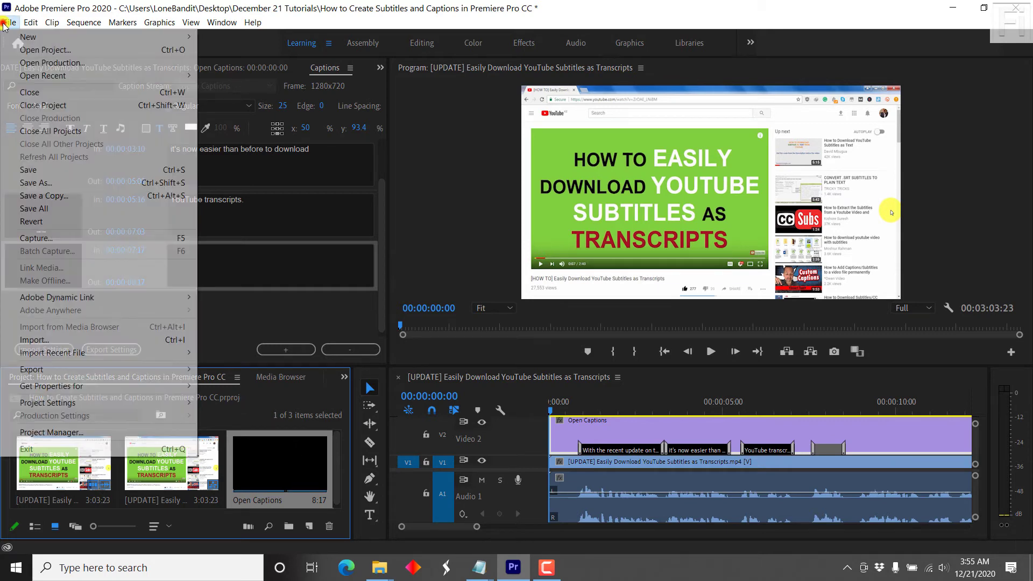
left_click(60, 370)
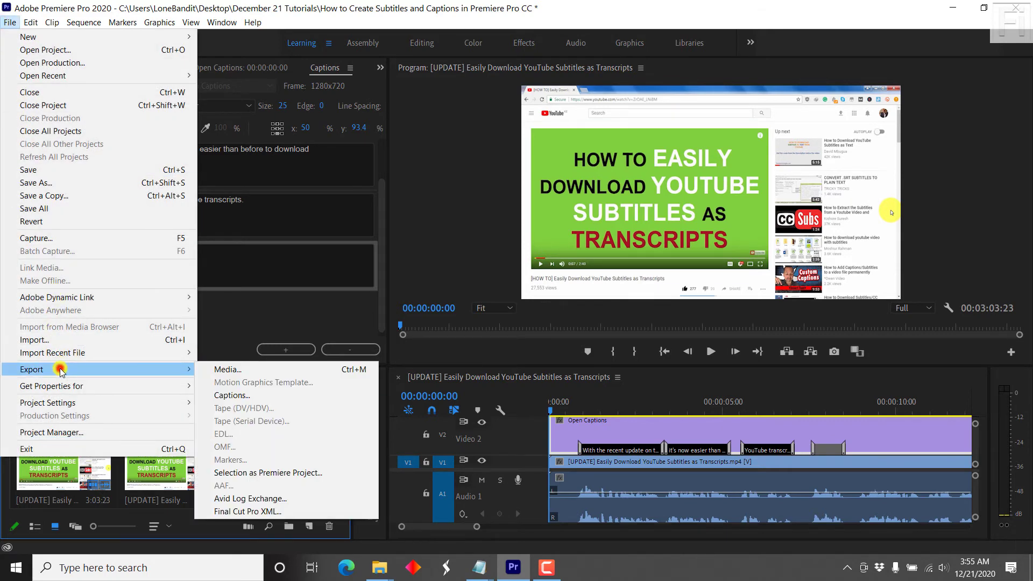
left_click(237, 397)
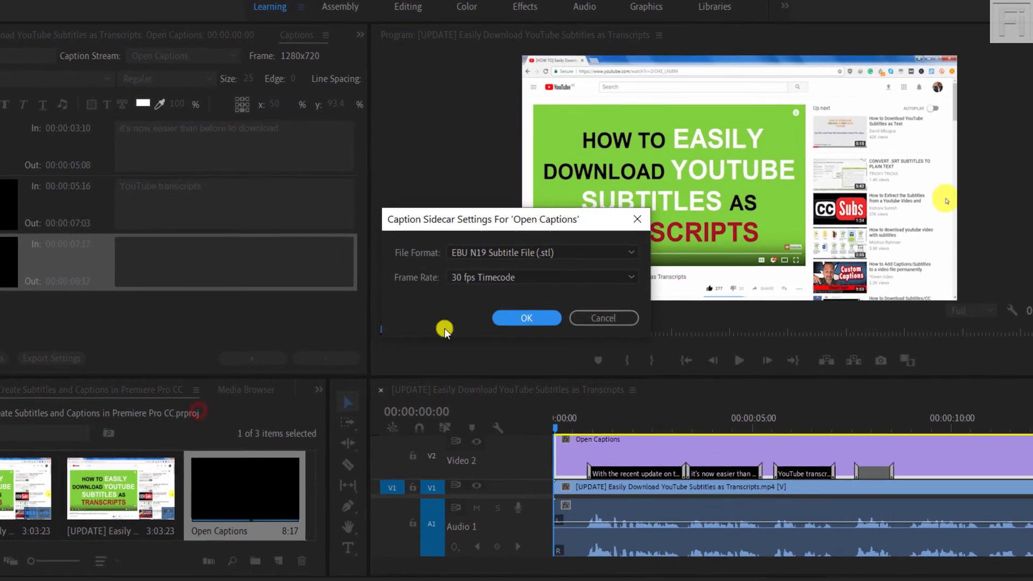
left_click(603, 247)
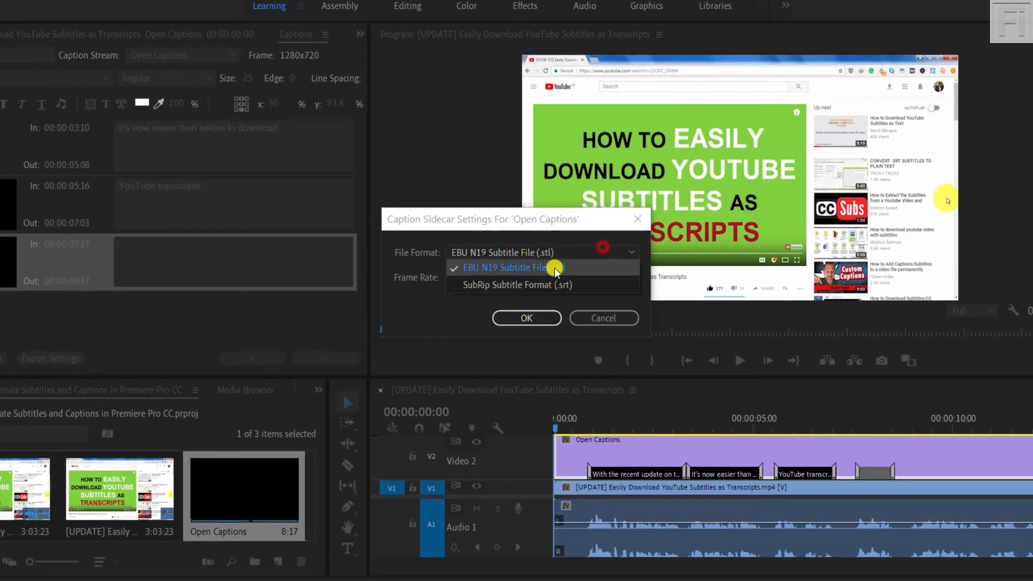
left_click(520, 282)
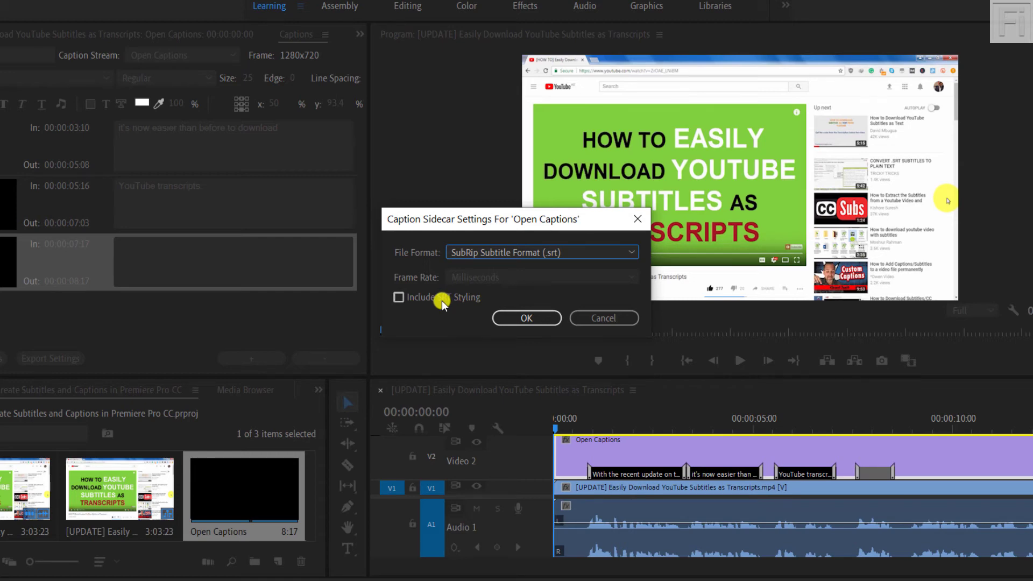
left_click(527, 318)
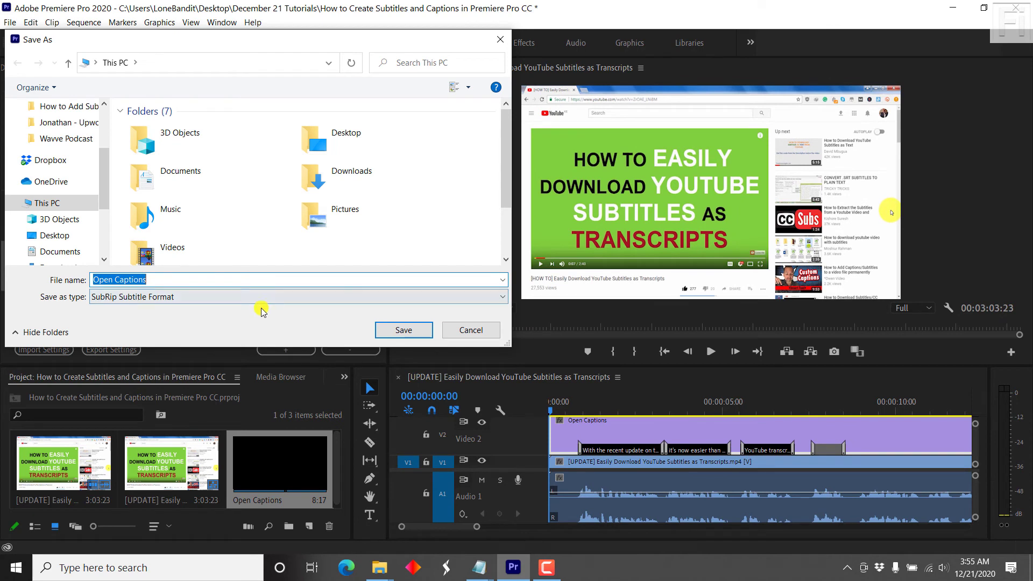
Save the SRT as 'Easily download- premiere pro' in the desktop tutorial folder.
left_click(105, 134)
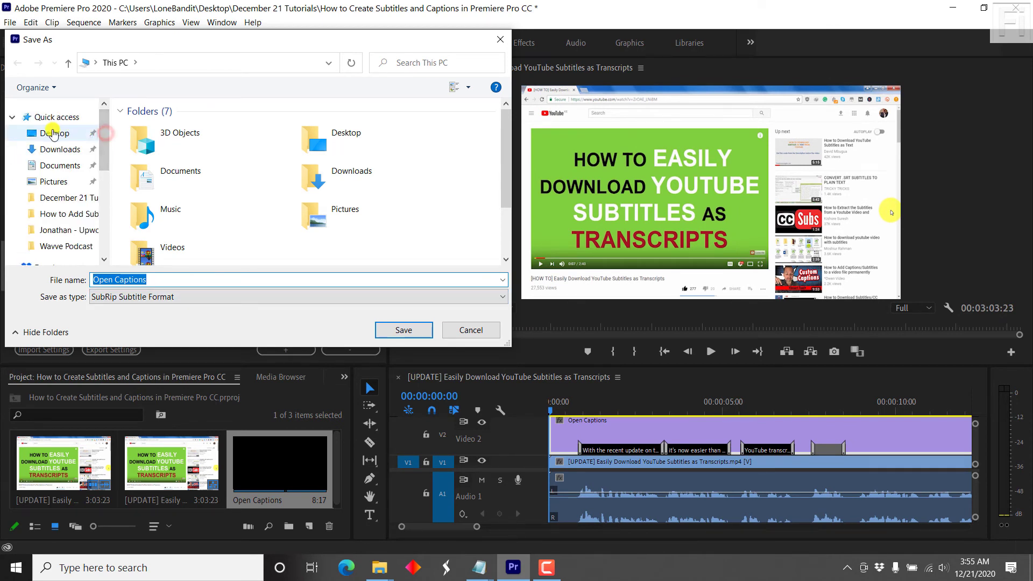
left_click(53, 134)
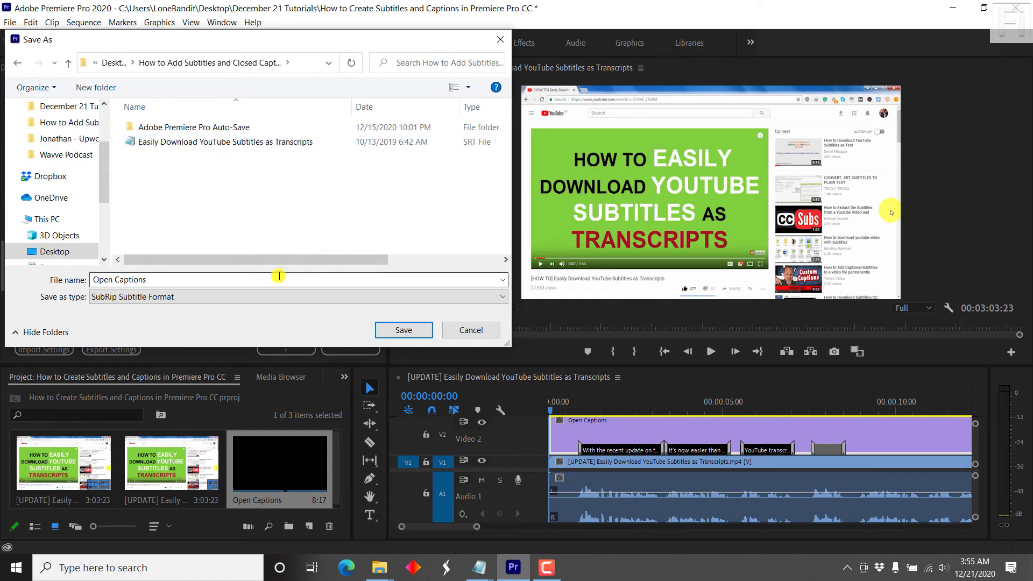
left_click(186, 278)
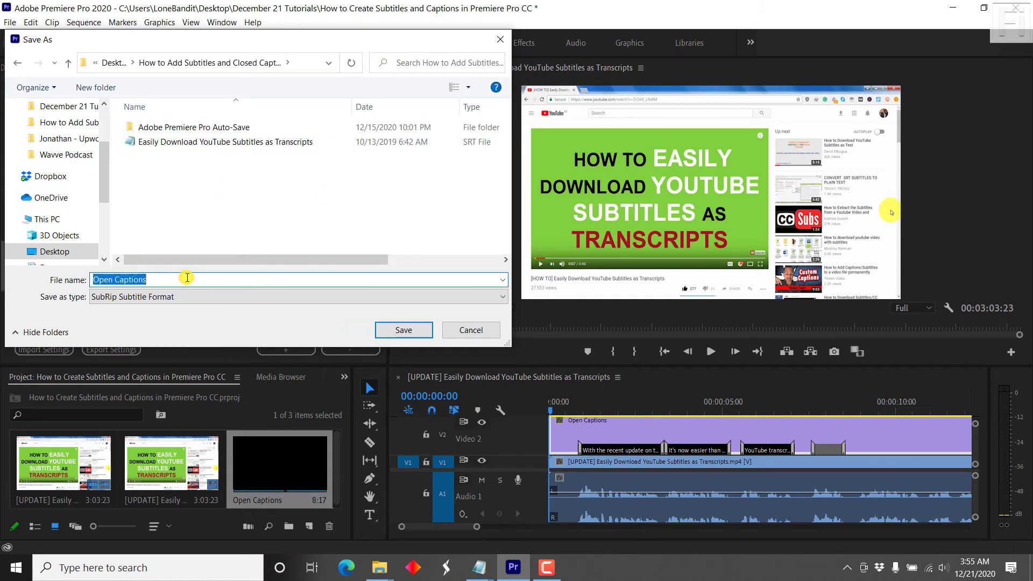
type("Ea")
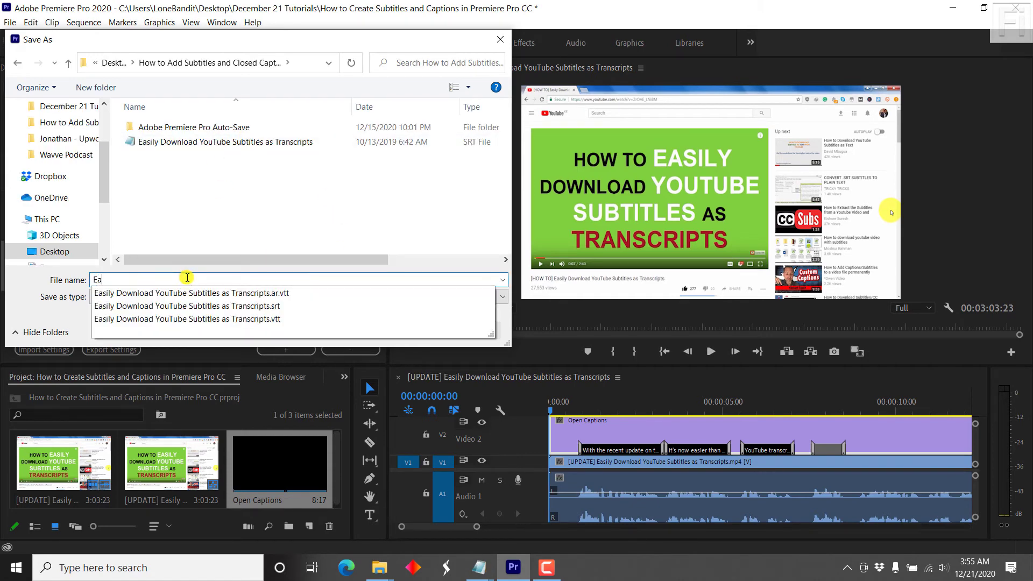
type("sily don")
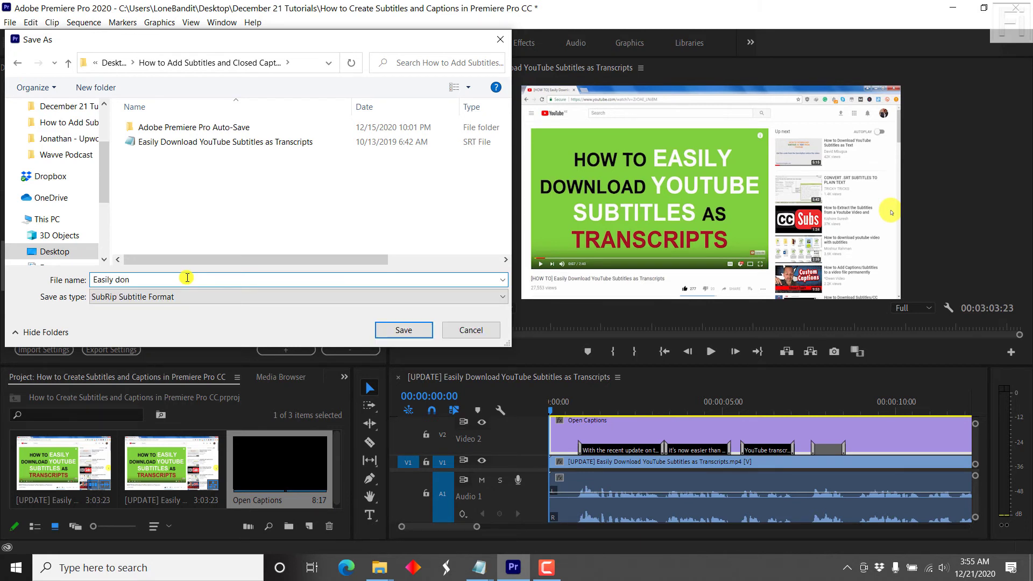
key("BackSpace")
type("wnload- premiere pro.srt")
left_click(404, 328)
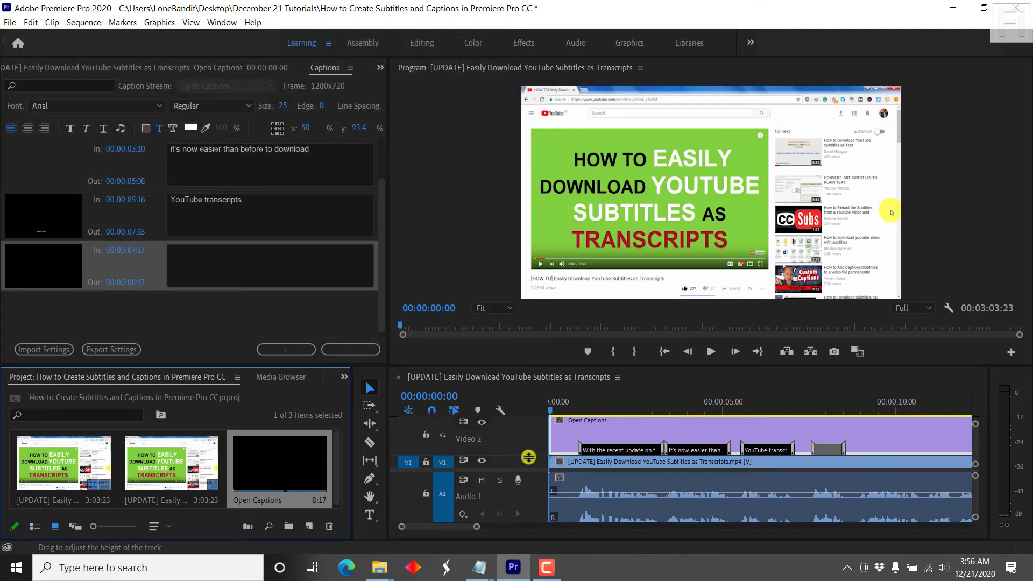
Open the saved SRT file from its folder to view it in Notepad.
mouse_move(385, 574)
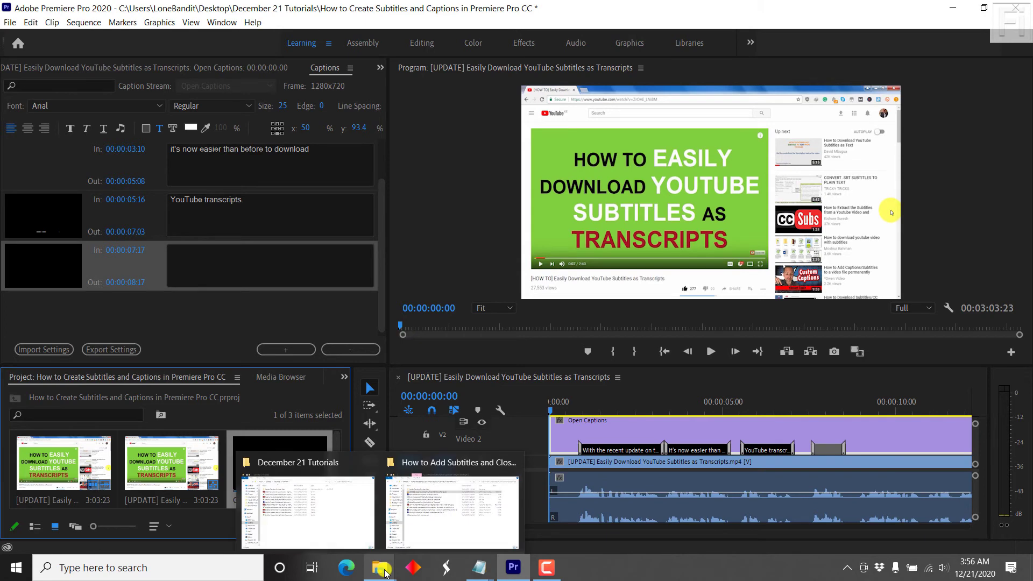
left_click(466, 533)
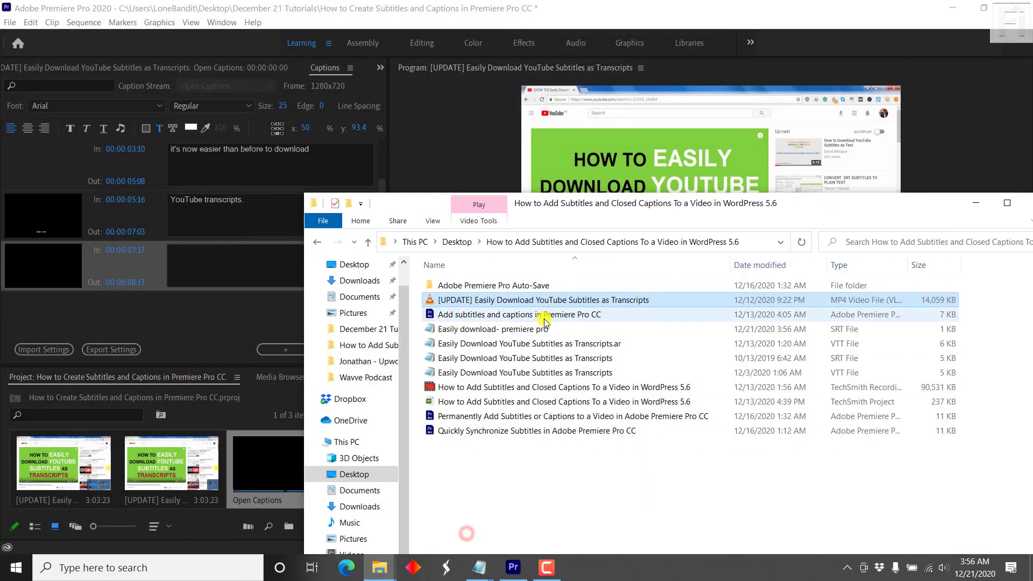
double_click(501, 331)
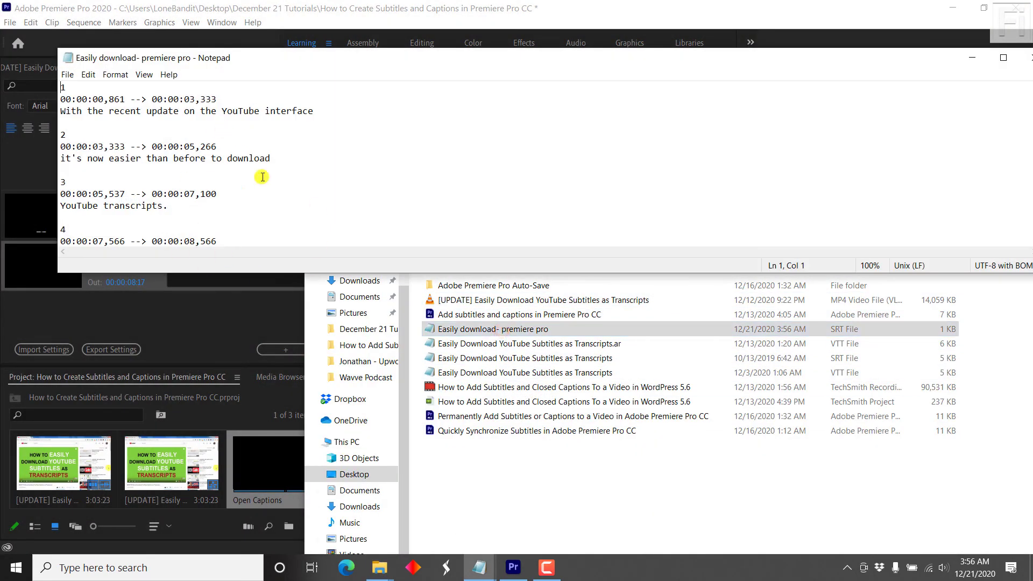
Maximize and restore the Notepad SRT window, then bring Premiere Pro back to the front.
left_click(1002, 58)
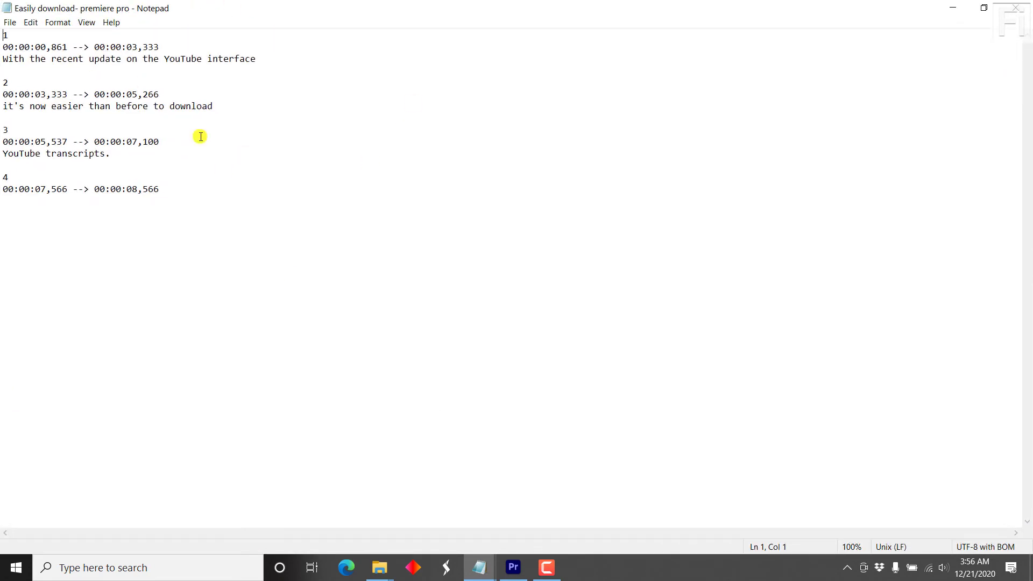
left_click(985, 9)
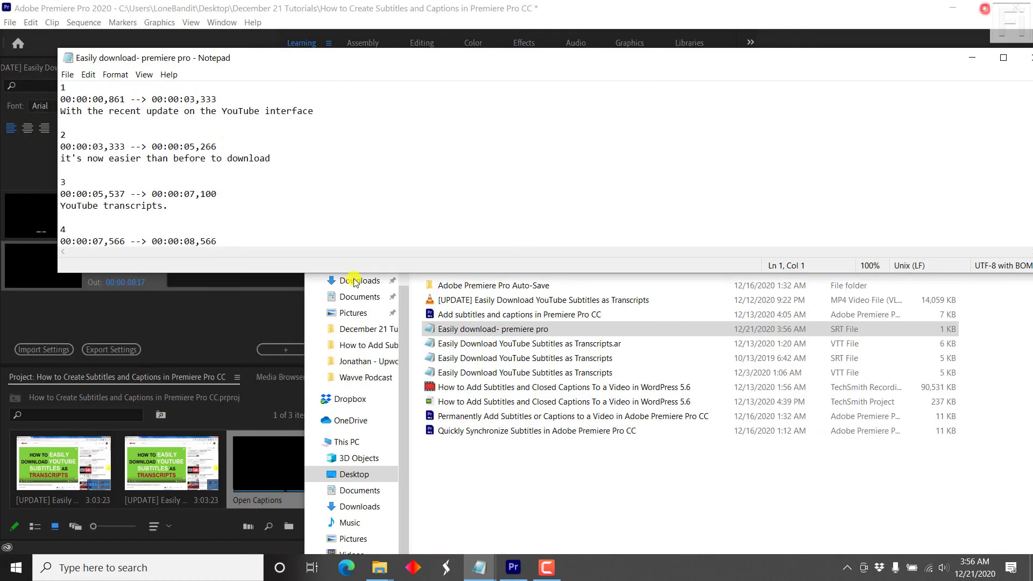
left_click(317, 3)
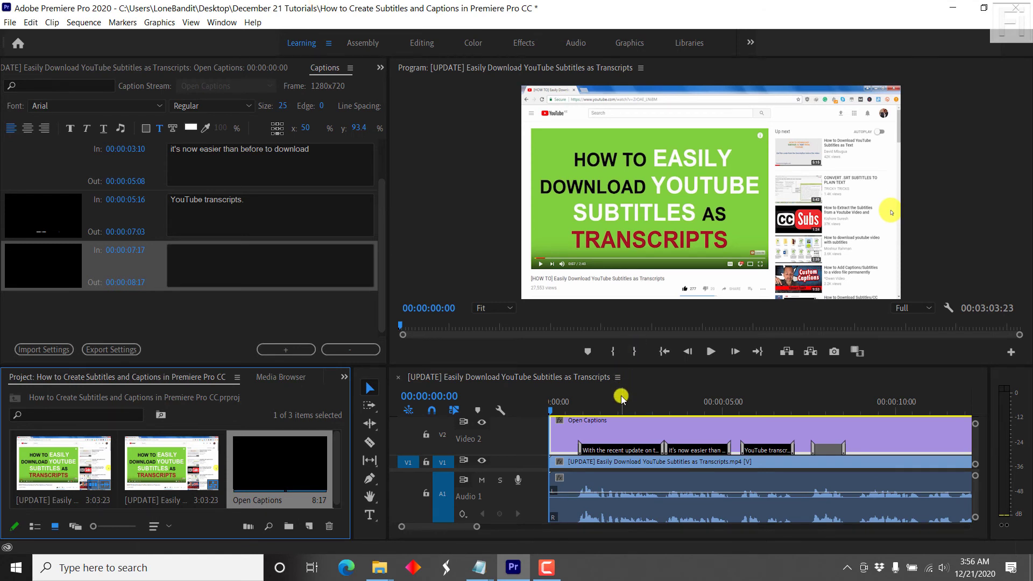
Position the first caption at the top of the frame, then preview the second and third captions.
left_click(604, 399)
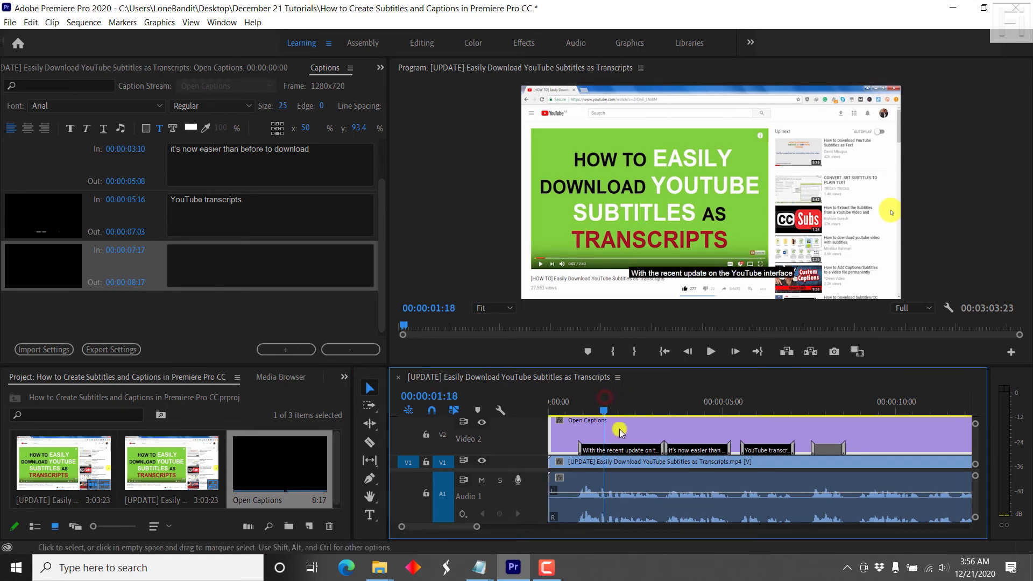
left_click(636, 452)
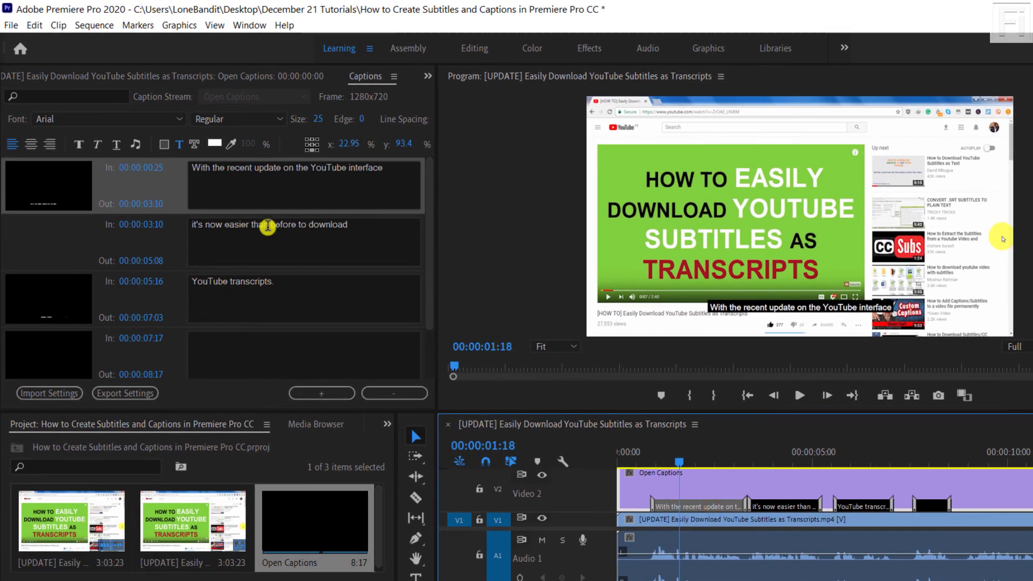
left_click(240, 216)
left_click(294, 205)
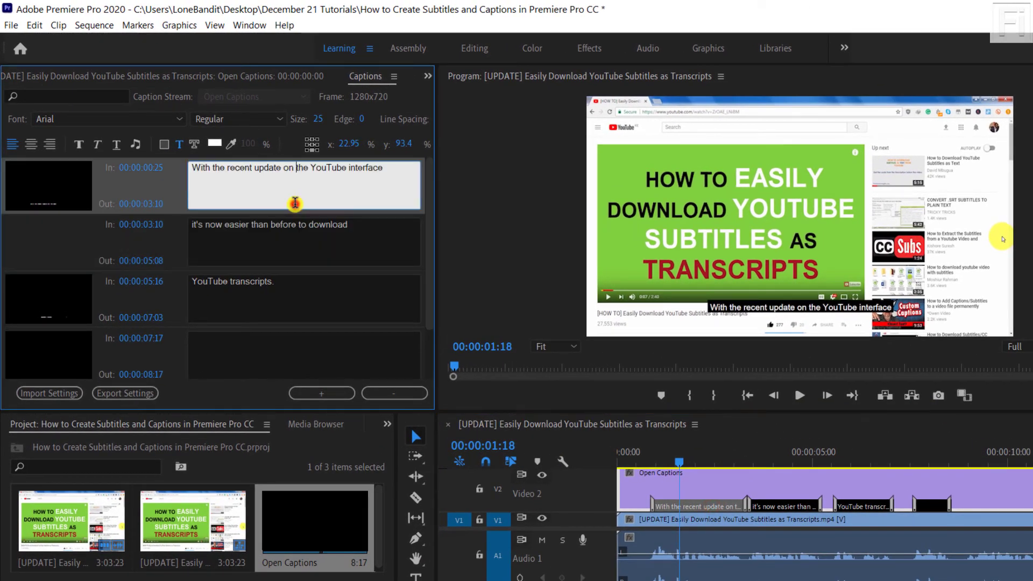
left_click(694, 503)
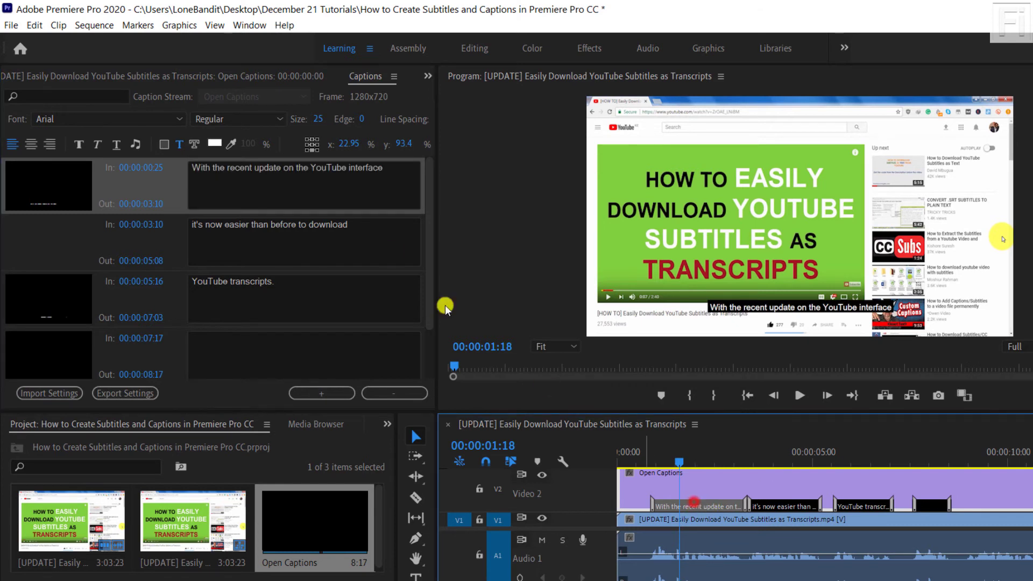
left_click(312, 139)
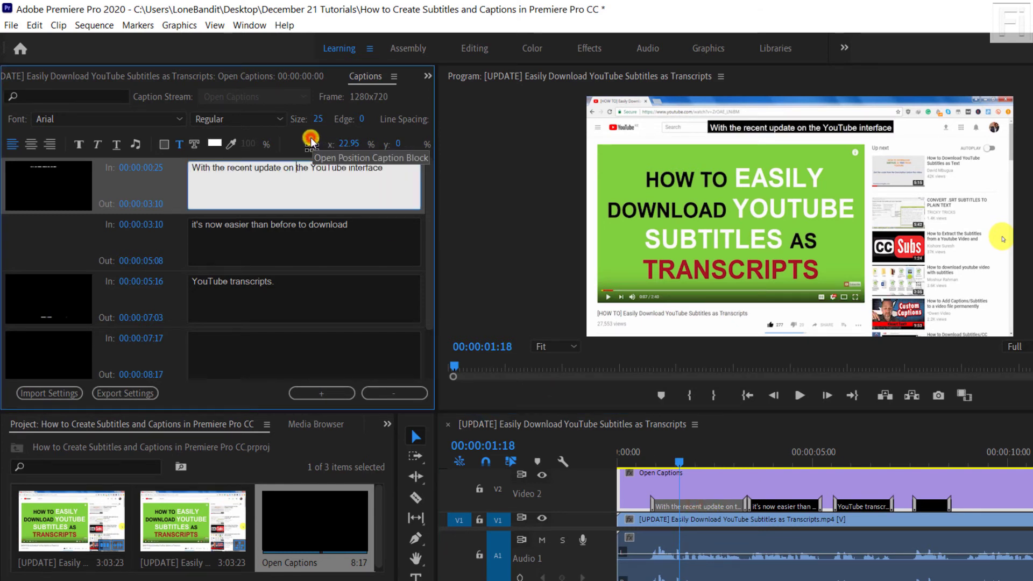
left_click(776, 449)
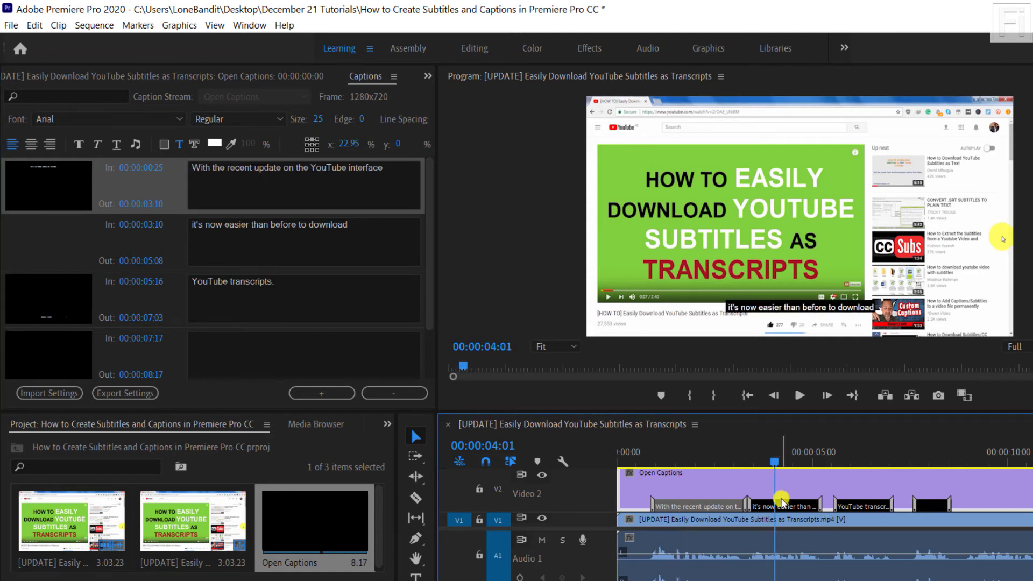
left_click(857, 457)
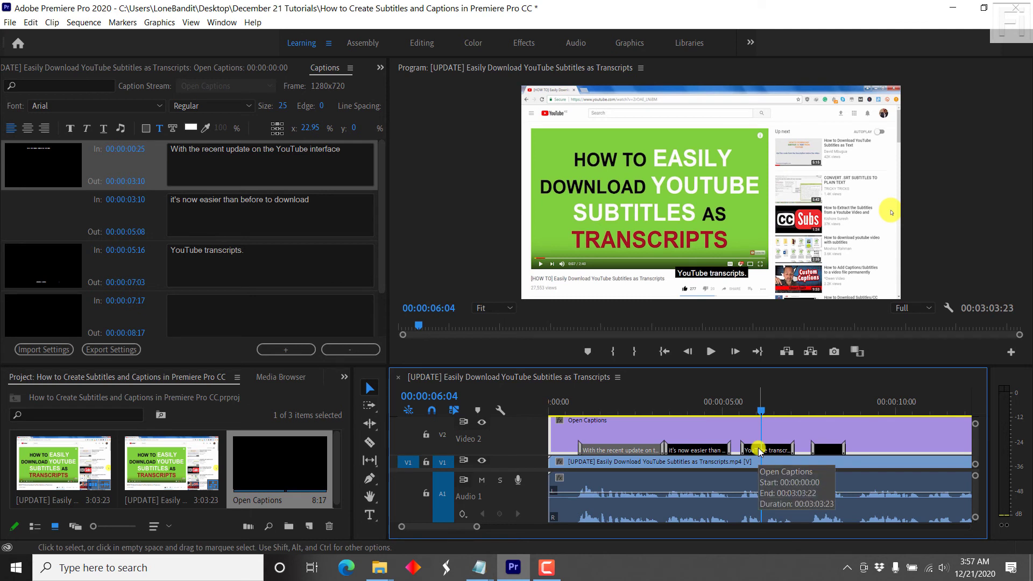
Set the first caption's font to Articulate and its size to 36.
left_click(150, 104)
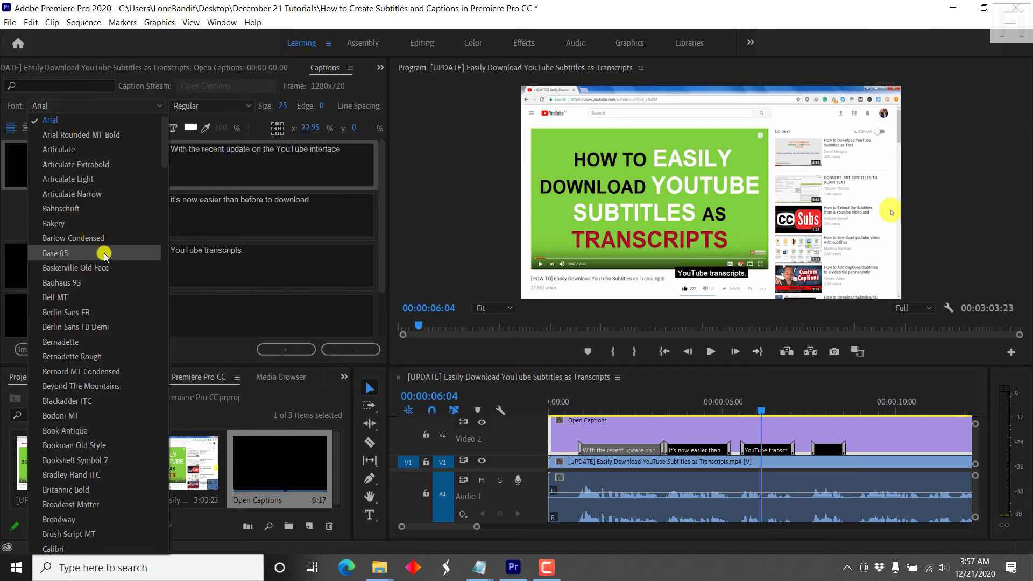
left_click(64, 149)
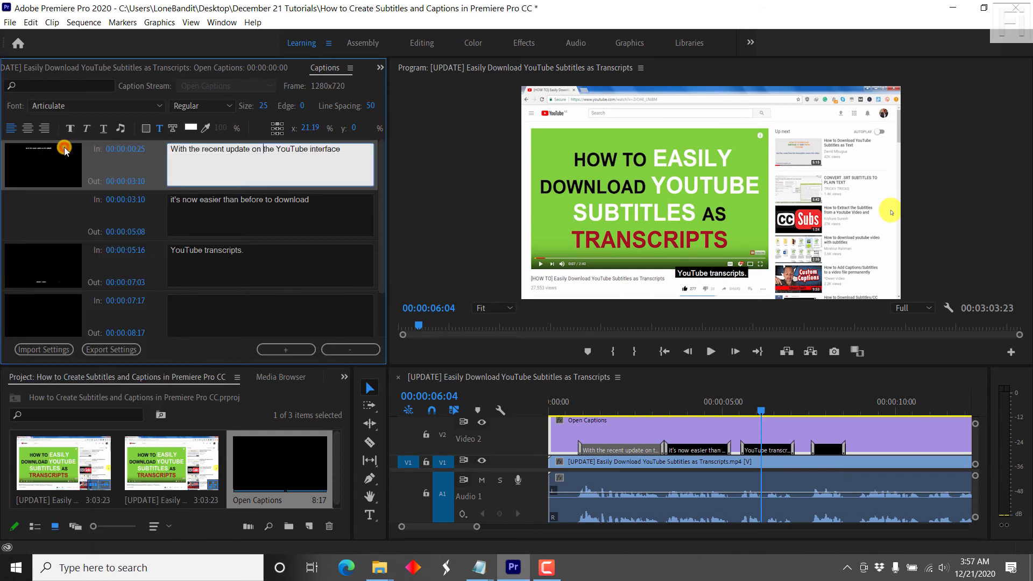
left_click(261, 106)
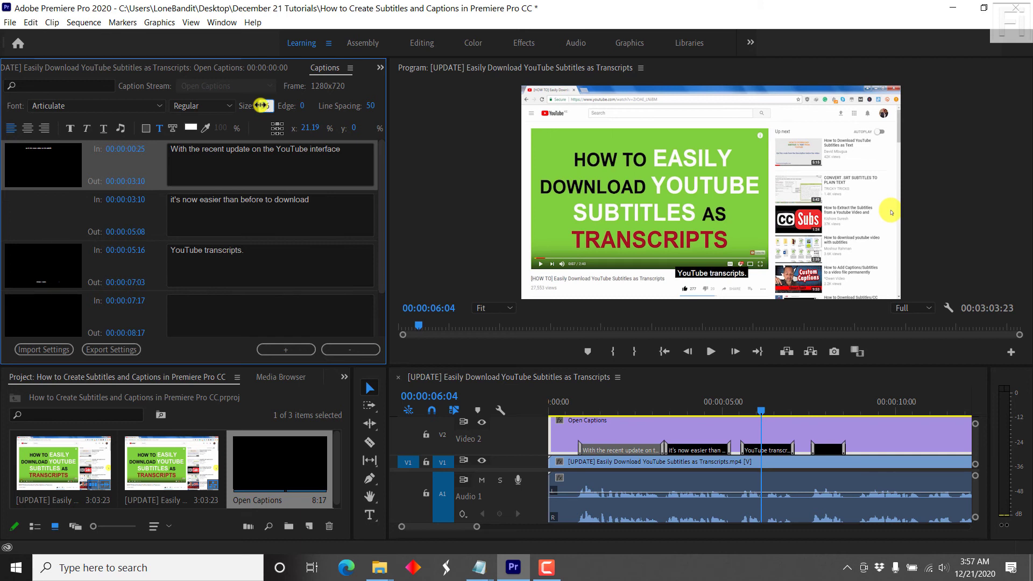
key("Return")
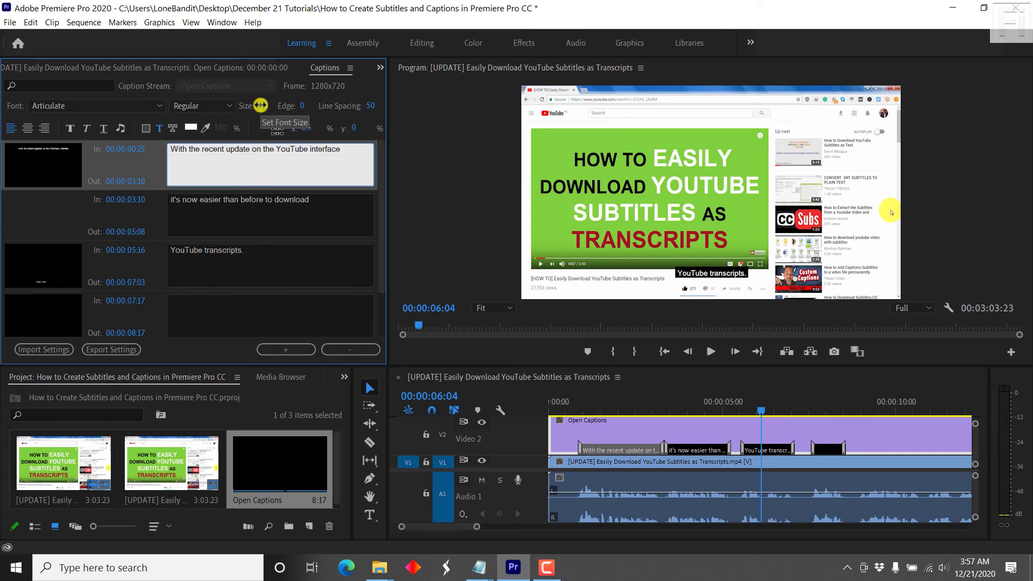
Move the playhead through the captions and select the second caption on the timeline.
left_click(614, 397)
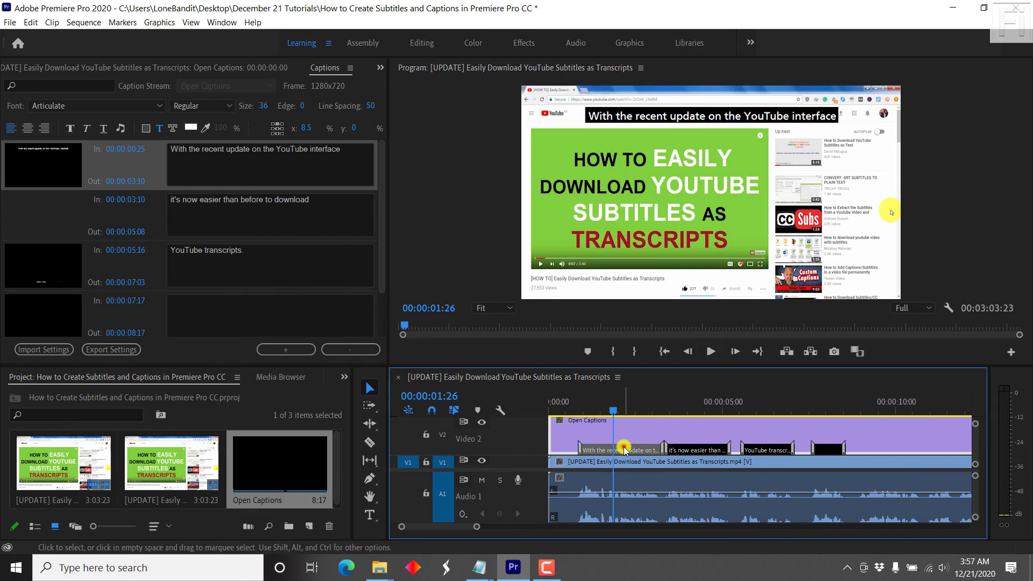
left_click(696, 409)
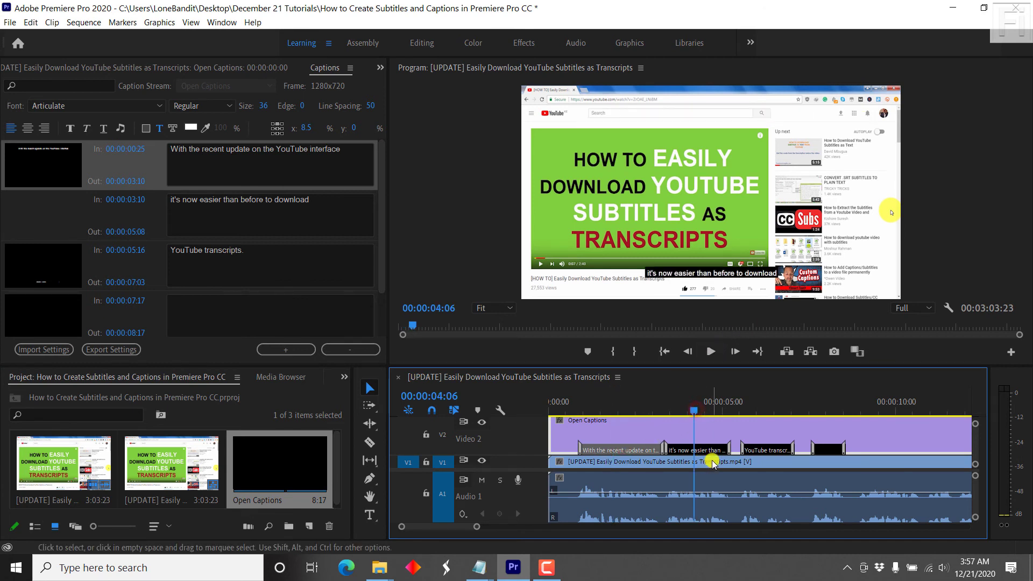
left_click(697, 450)
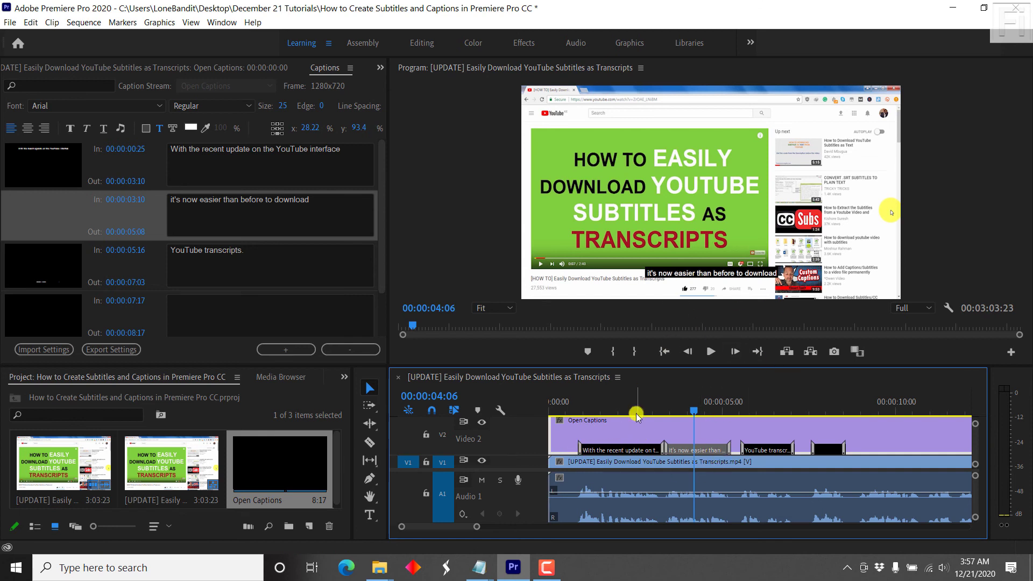
left_click(617, 451)
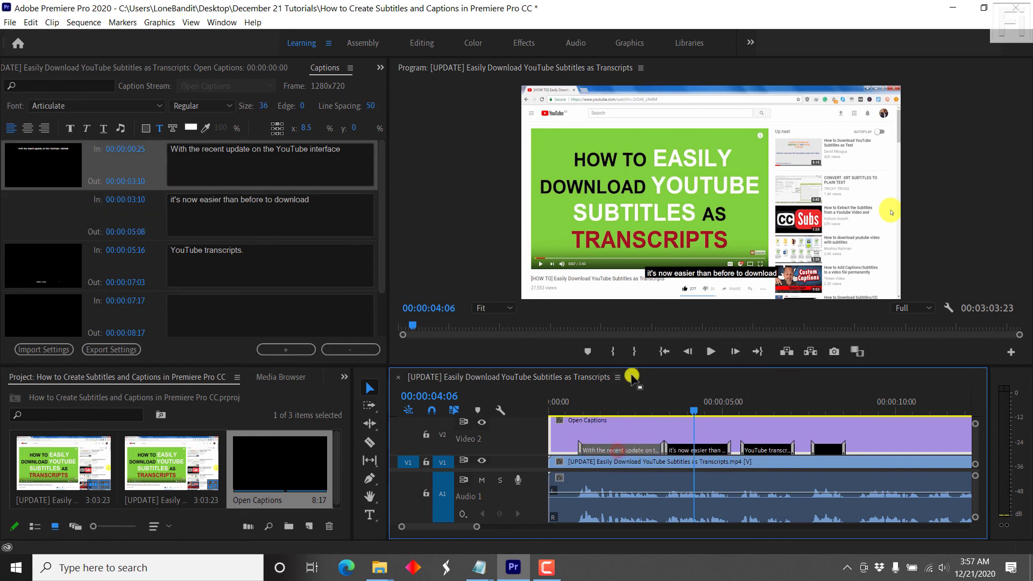
left_click(617, 408)
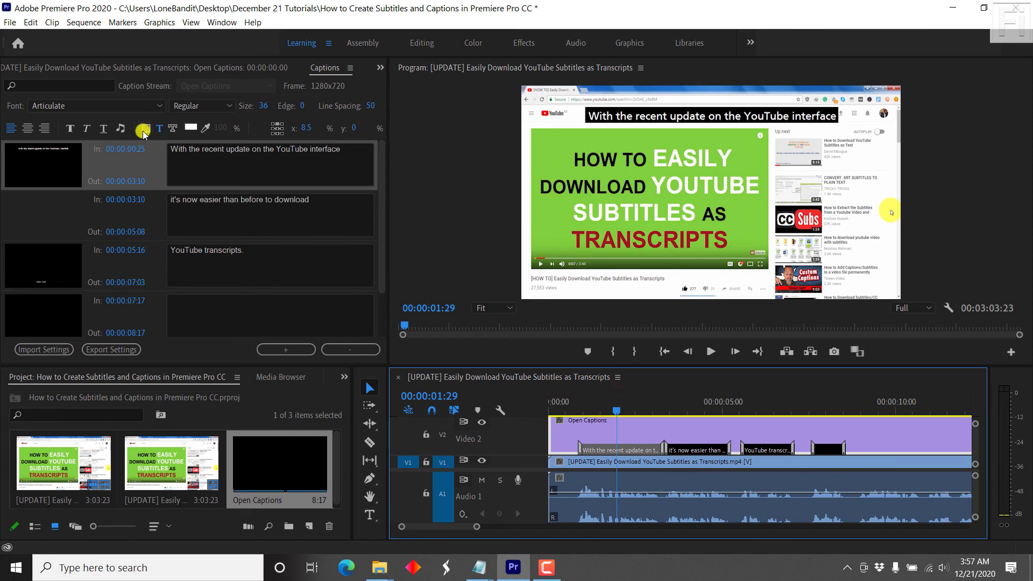
left_click(144, 132)
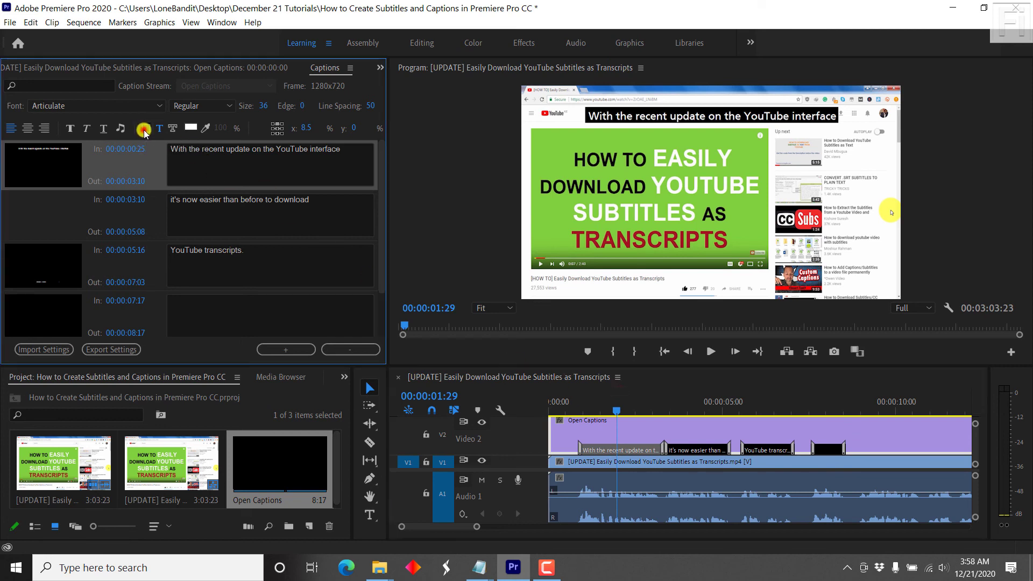
left_click(190, 128)
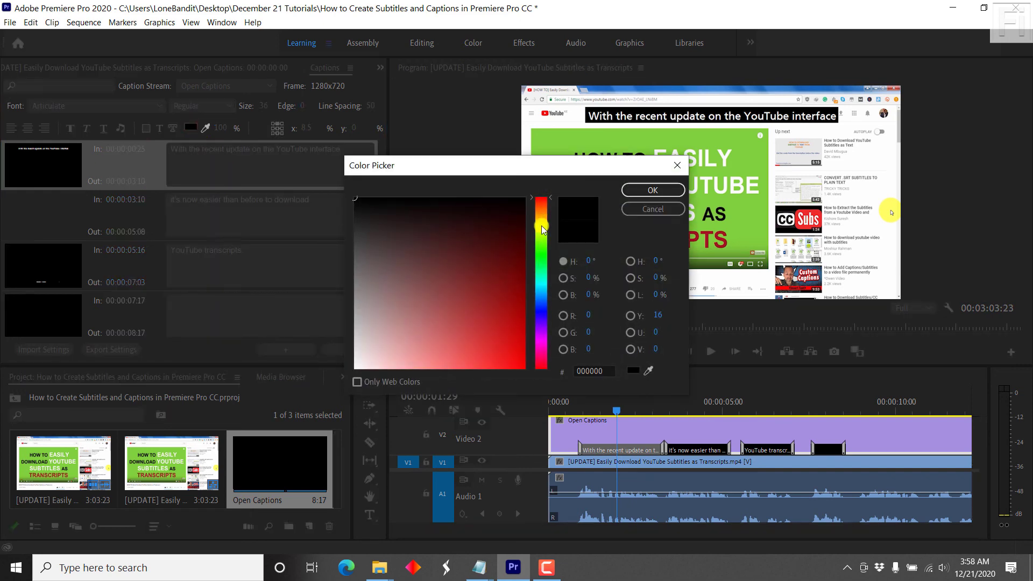
left_click(541, 229)
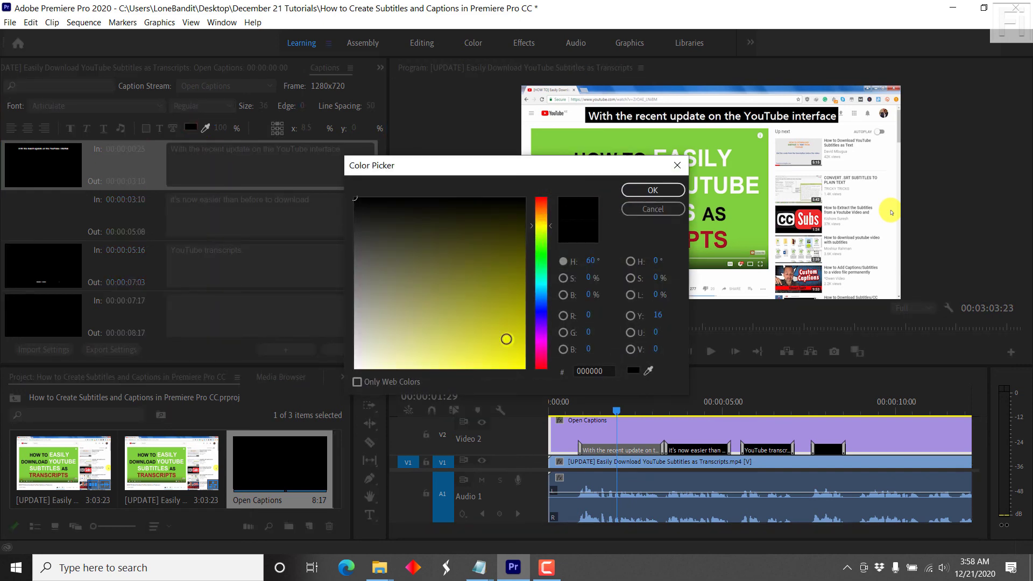
left_click(485, 348)
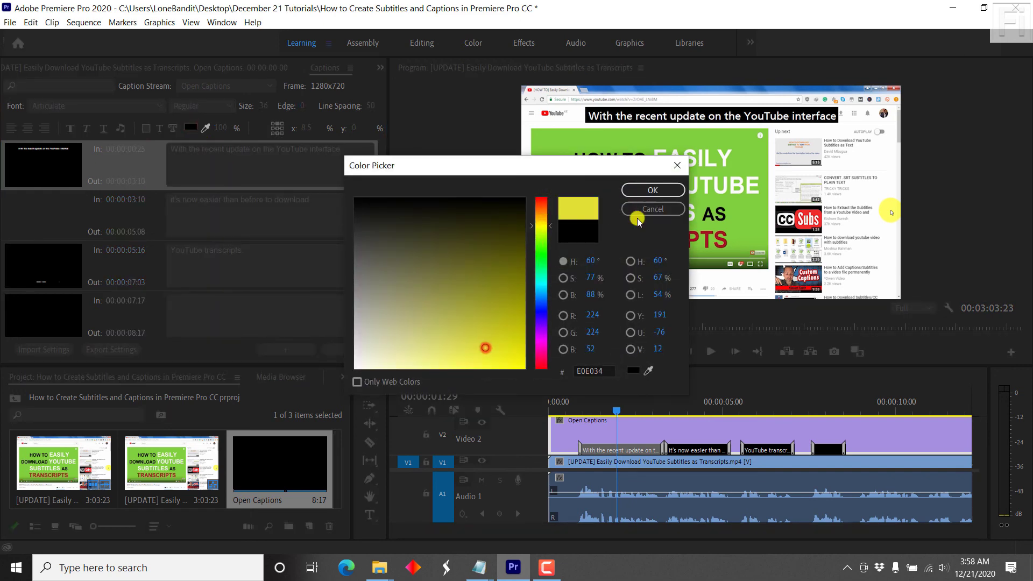
left_click(667, 186)
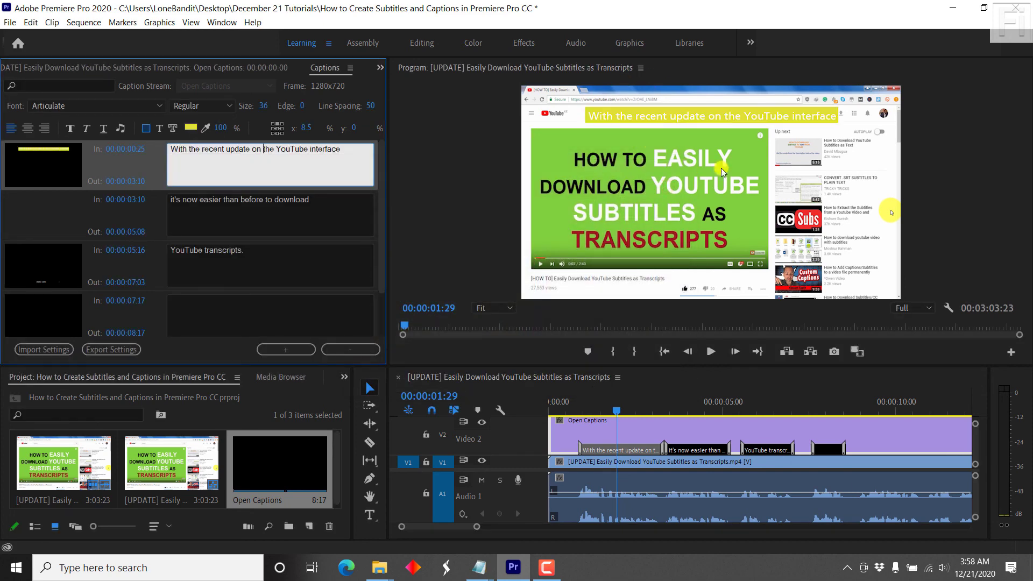
left_click(697, 406)
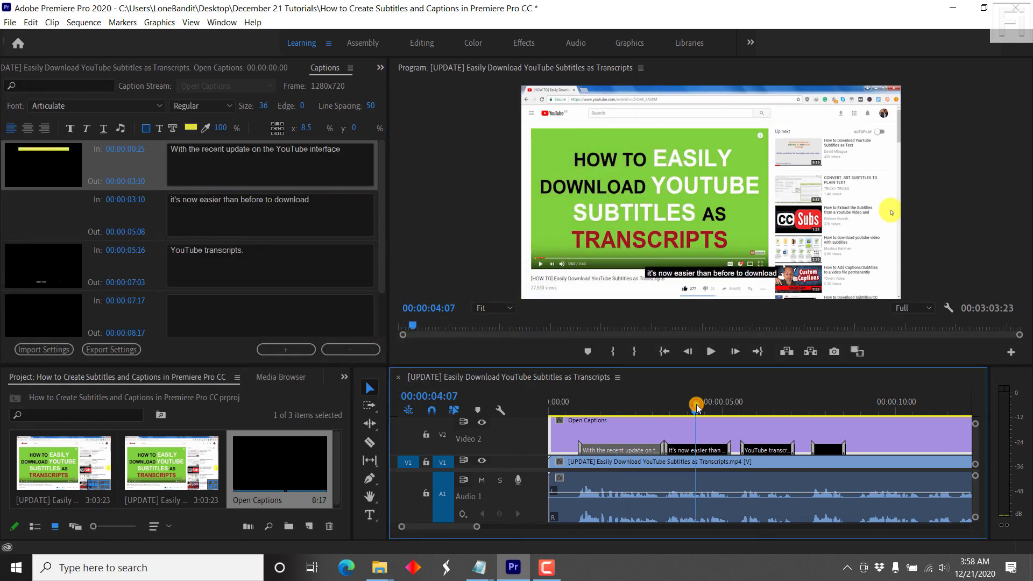
left_click(602, 406)
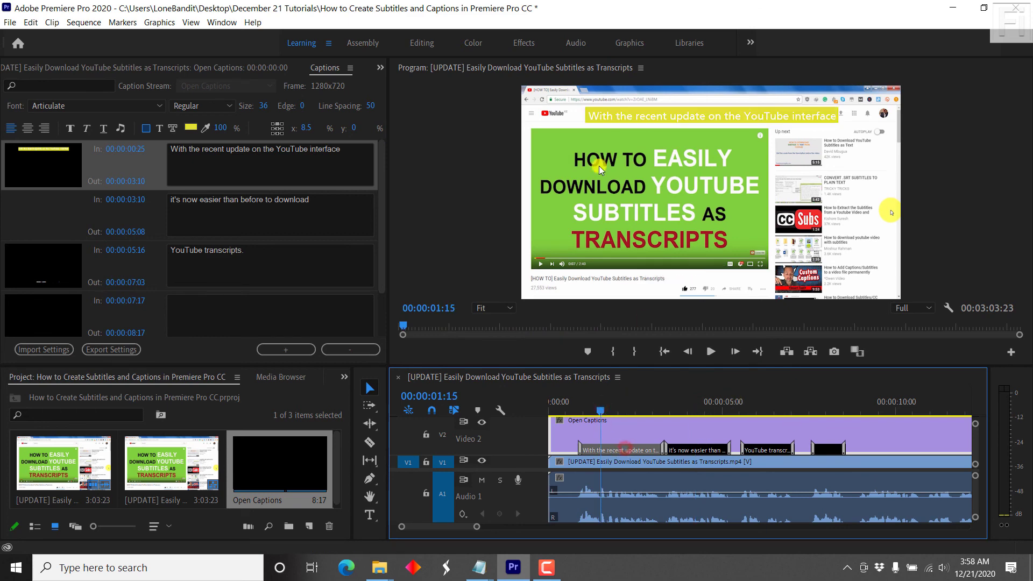
left_click(192, 129)
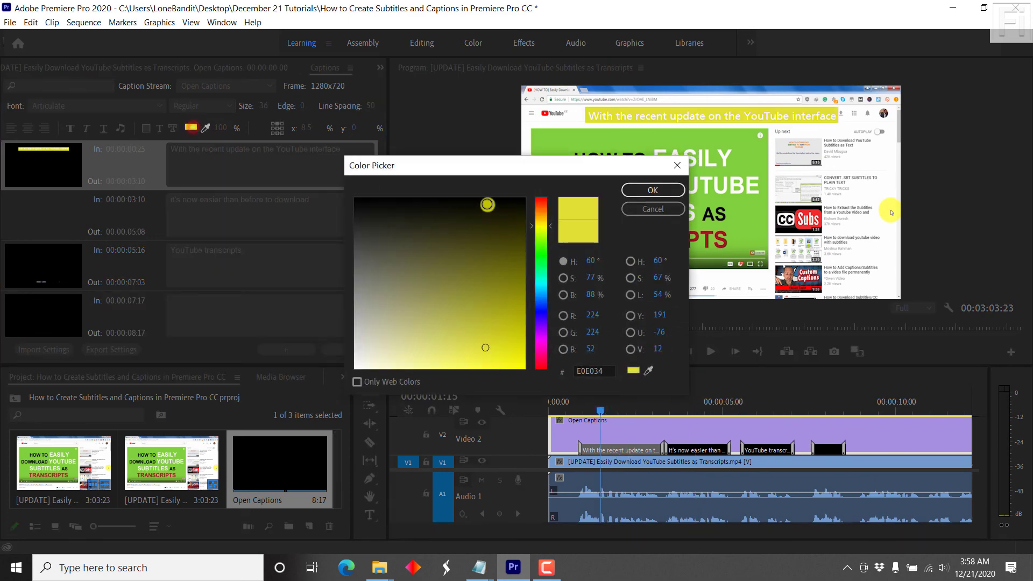
left_click(489, 204)
left_click(677, 190)
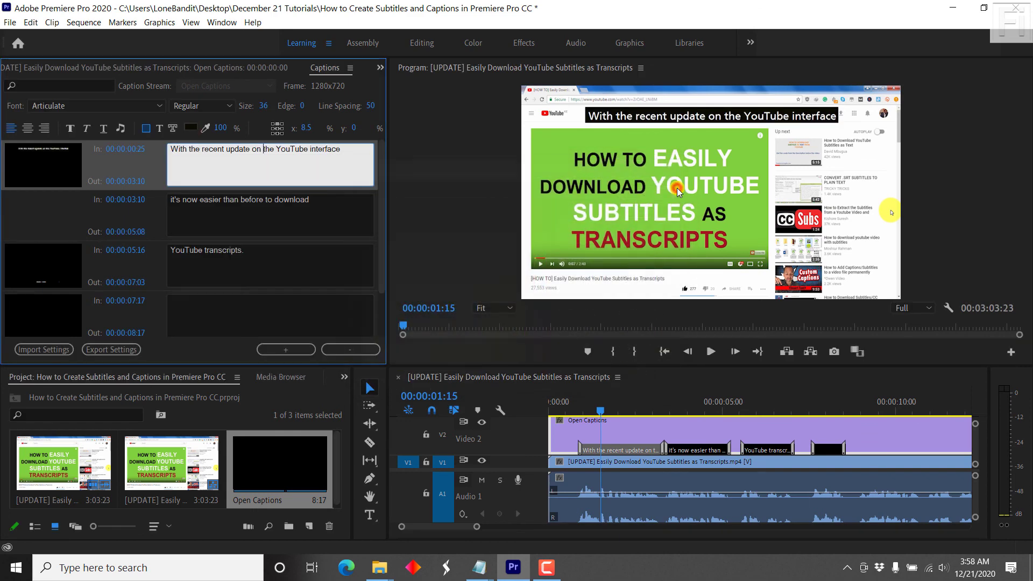